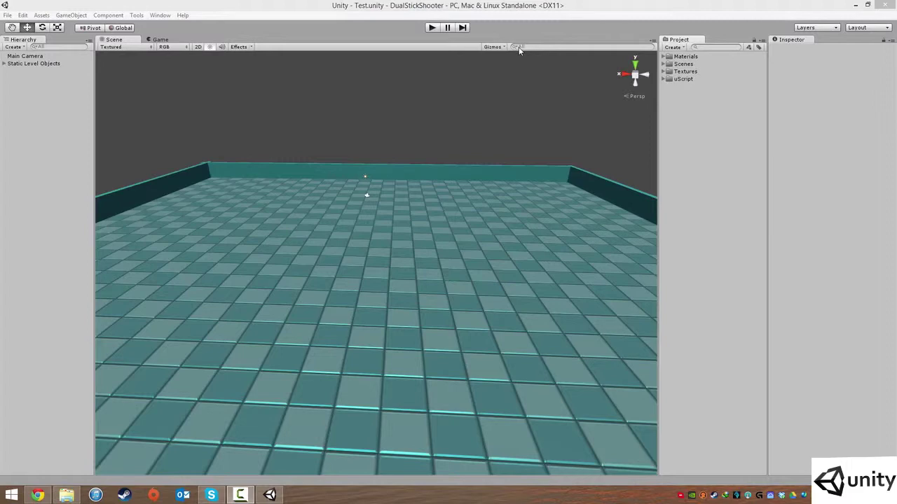
Examine the walled arena and its tiled floor from several distances and angles.
scroll(426, 218, down, 6)
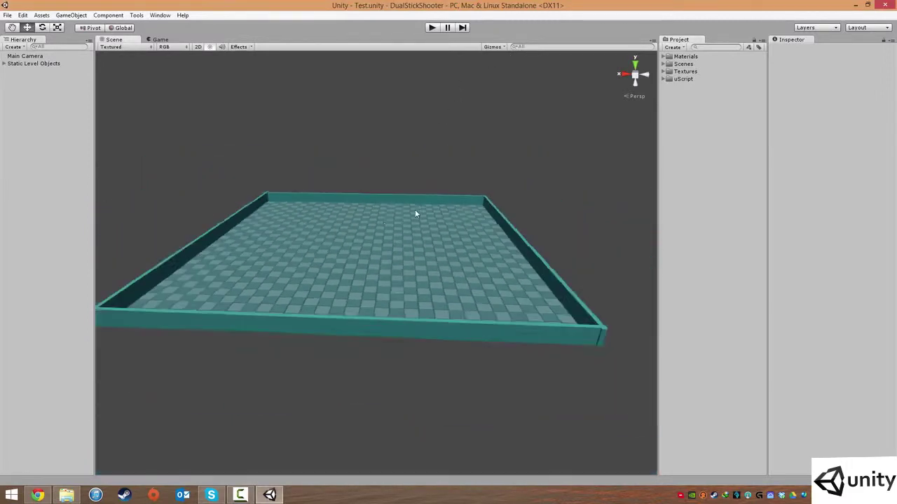
scroll(417, 213, up, 3)
scroll(380, 223, up, 3)
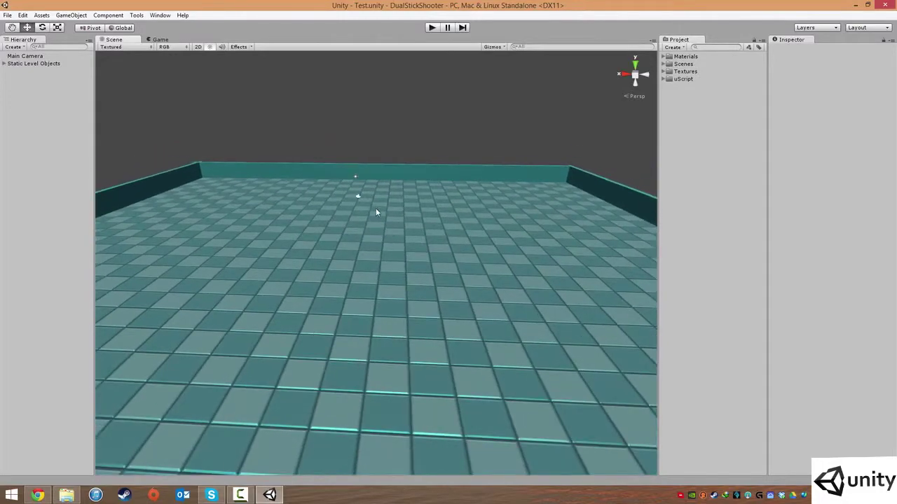
alt+drag(376, 208, 407, 269)
scroll(411, 267, up, 4)
scroll(410, 258, down, 6)
alt+drag(404, 238, 477, 334)
scroll(459, 308, up, 6)
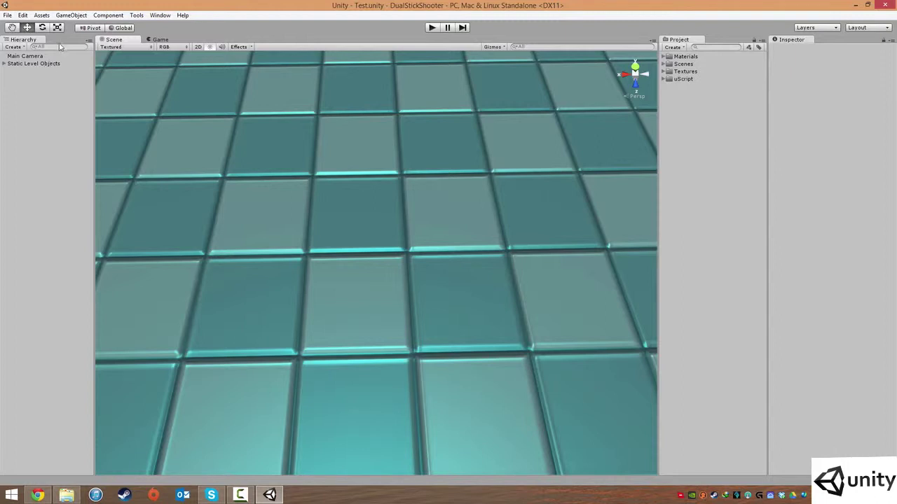
Create a cube in the scene above the tiled floor.
click(83, 16)
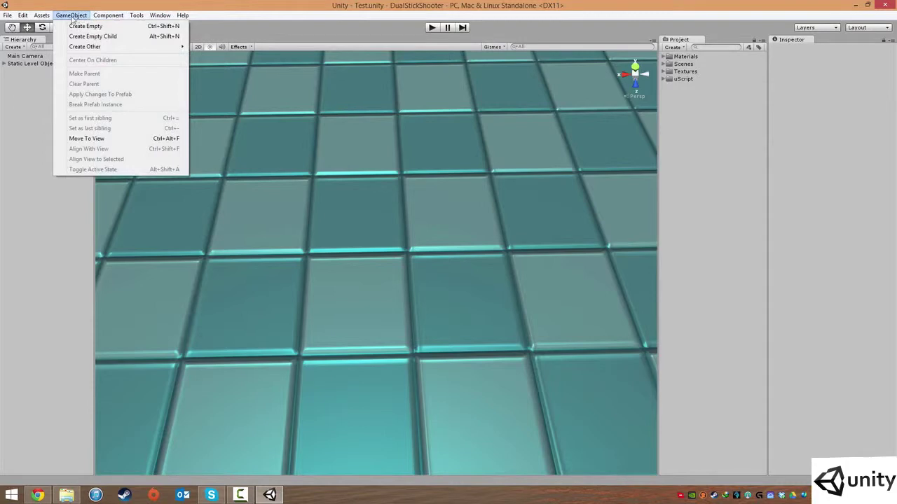
mouse_move(87, 47)
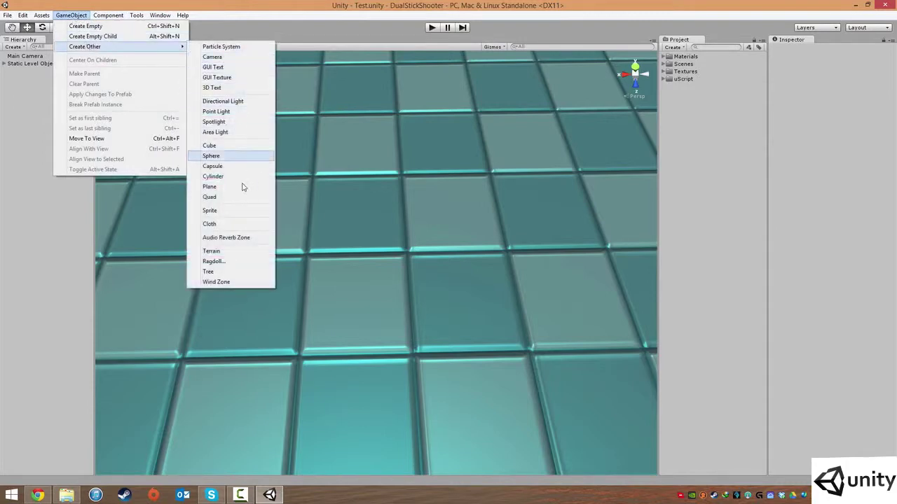
click(234, 146)
middle_drag(446, 209, 540, 256)
alt+drag(540, 255, 358, 102)
click(453, 170)
scroll(419, 186, up, 1)
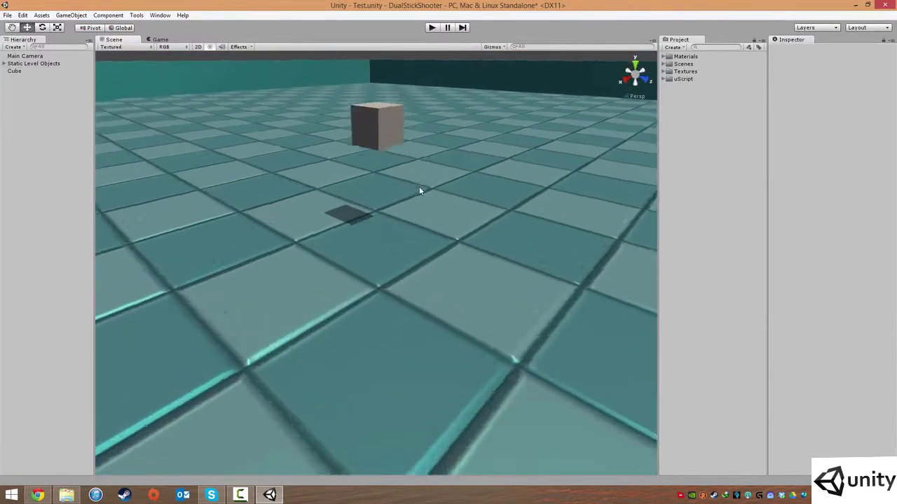
scroll(428, 191, down, 5)
scroll(400, 198, up, 3)
Select the new cube and set its position to X 0, Y 0, Z 0.
click(378, 193)
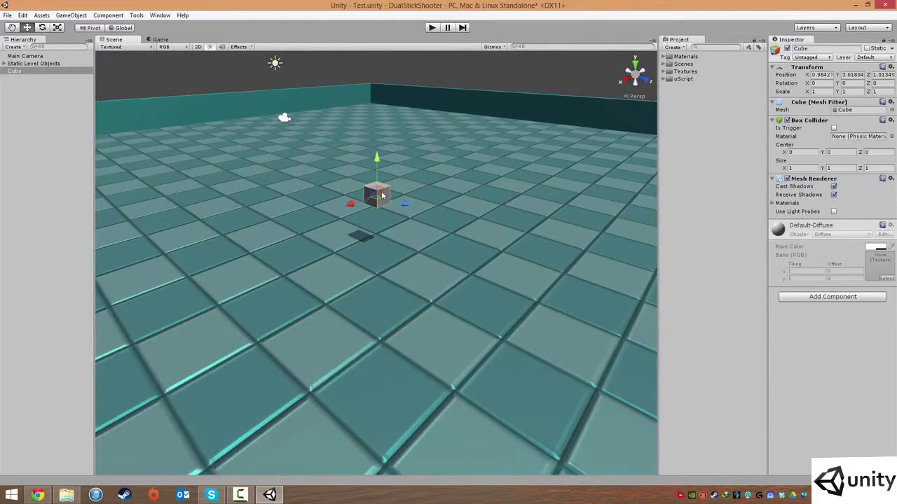
key(f)
middle_drag(479, 225, 505, 190)
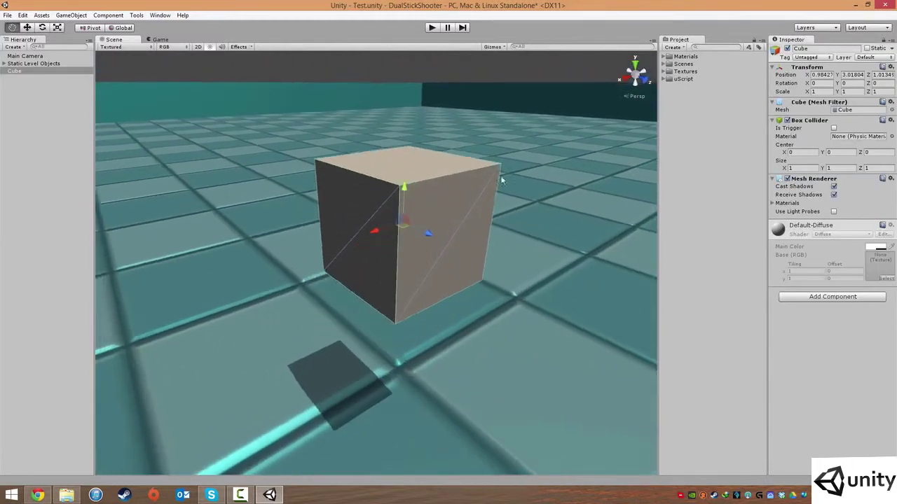
alt+drag(476, 294, 513, 295)
middle_drag(512, 295, 517, 231)
middle_drag(500, 263, 504, 241)
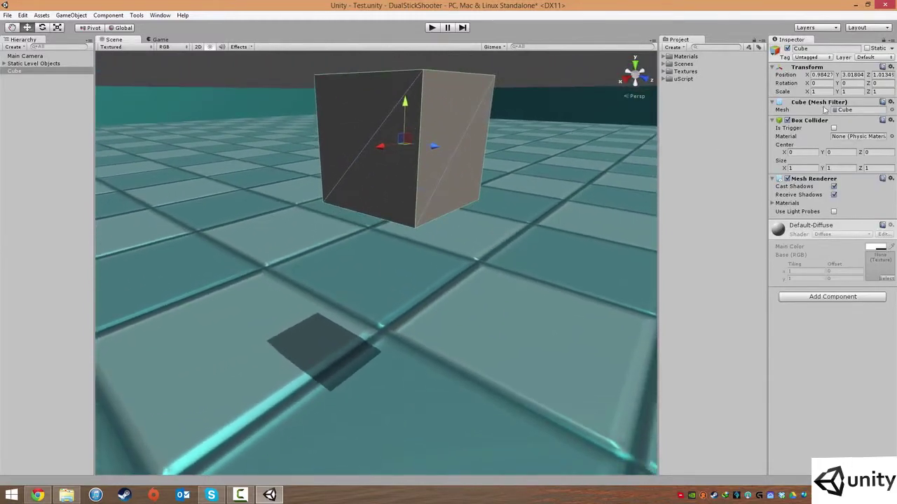
click(821, 74)
text(0)
click(845, 75)
text(0)
key(Tab)
text(0)
key(Return)
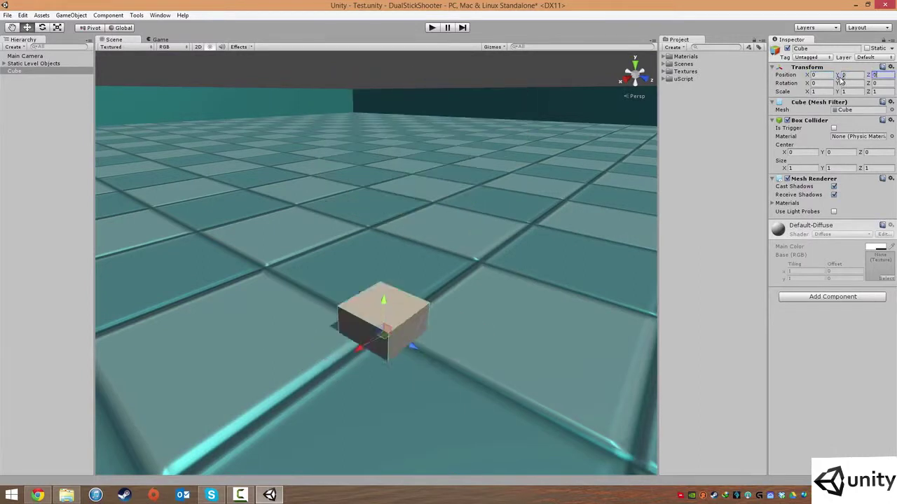
Vertex-snap the cube so its bottom corner rests on the floor tile intersection, at position -0.5, 0.5, -0.5.
key(f)
alt+drag(471, 310, 493, 286)
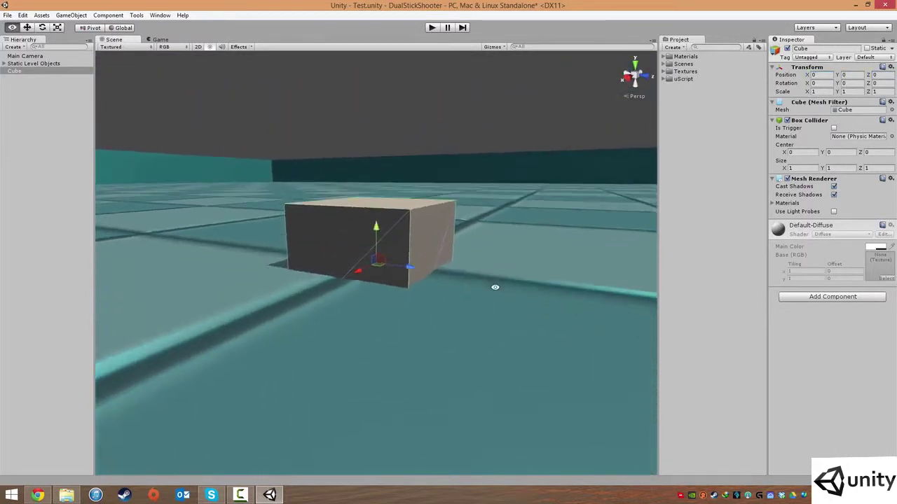
key(v)
drag(409, 371, 414, 291)
click(414, 285)
drag(407, 358, 370, 259)
alt+drag(516, 252, 356, 247)
alt+drag(735, 136, 765, 99)
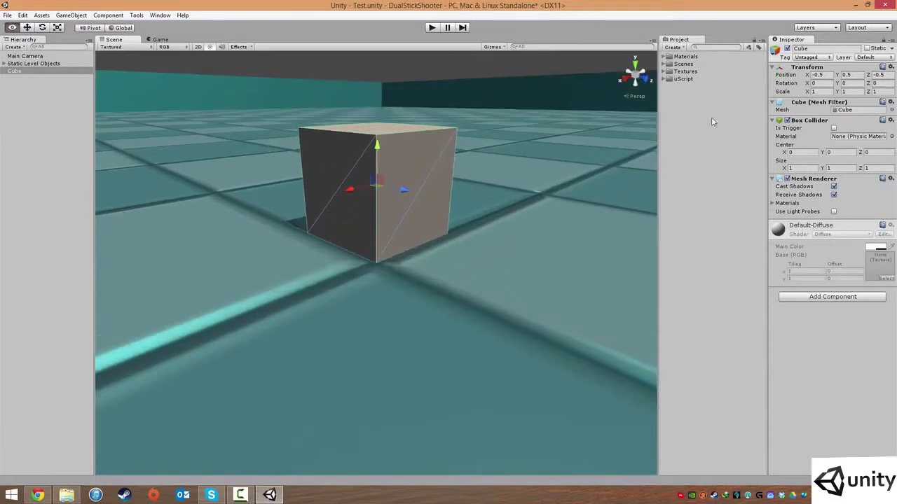
Set the cube's X and Z positions to 0, keeping its height on the floor.
click(826, 75)
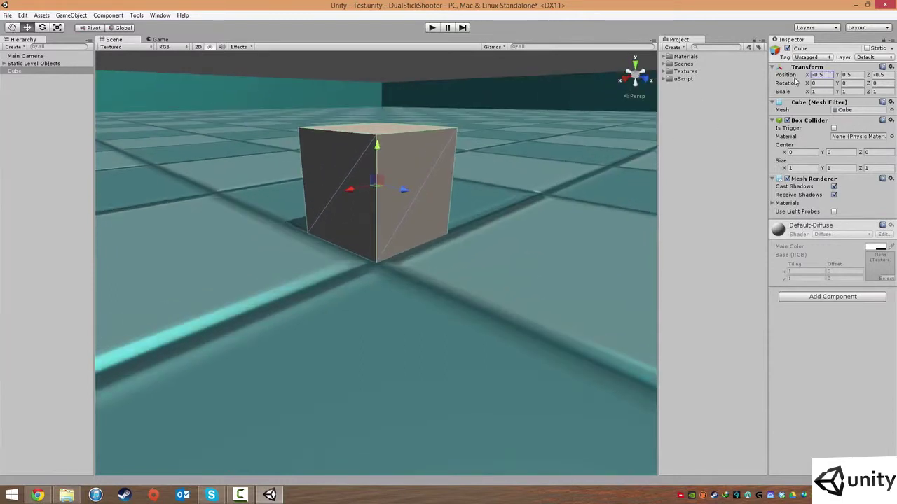
text(-0)
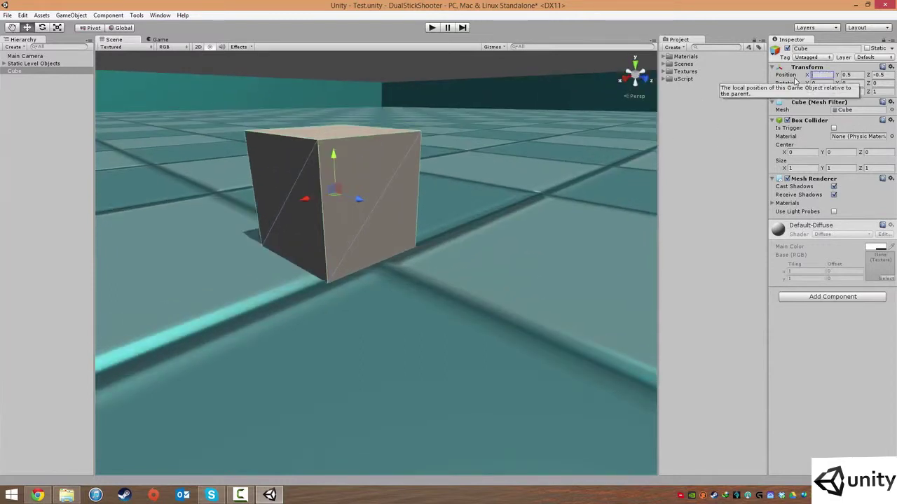
middle_drag(347, 145, 364, 154)
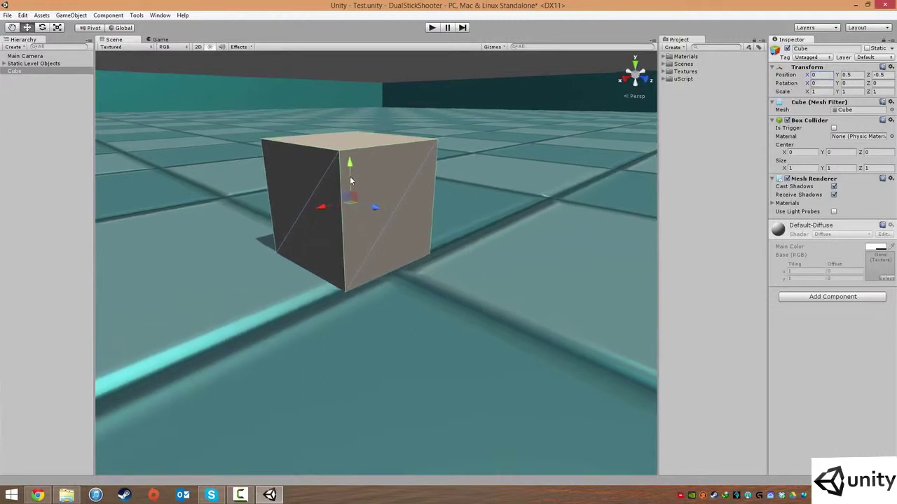
drag(349, 180, 350, 144)
key(ctrl+z)
middle_drag(530, 205, 551, 209)
double_click(880, 75)
text(0)
Examine how the cube sits on the floor tiles from several distances and angles.
alt+drag(308, 280, 358, 295)
scroll(359, 293, down, 10)
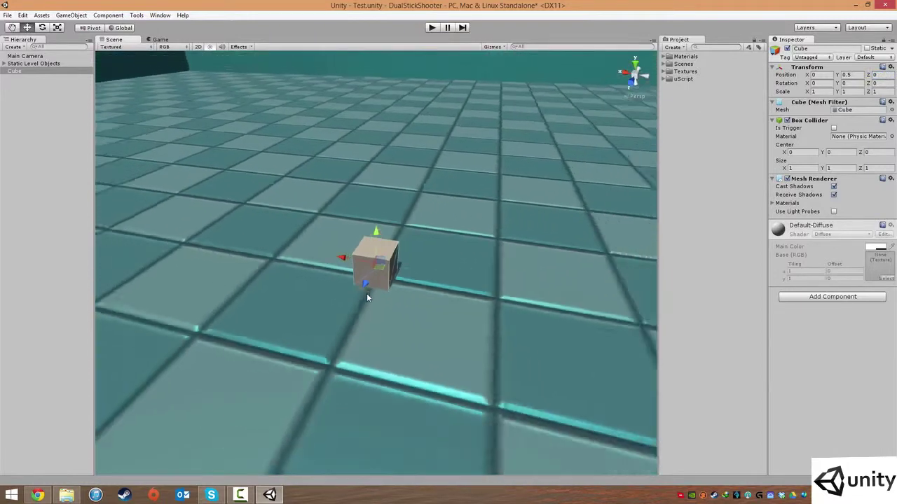
scroll(368, 308, up, 3)
scroll(372, 312, up, 8)
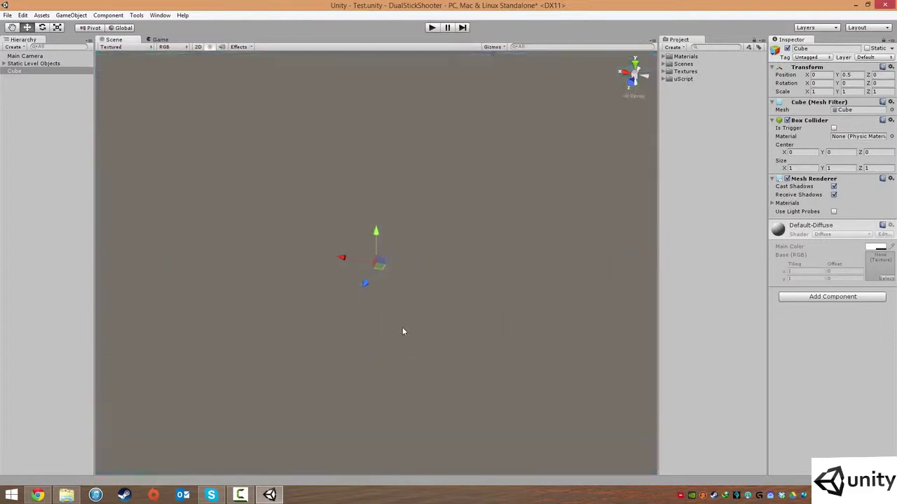
scroll(402, 328, down, 5)
alt+drag(402, 326, 436, 260)
scroll(436, 260, up, 5)
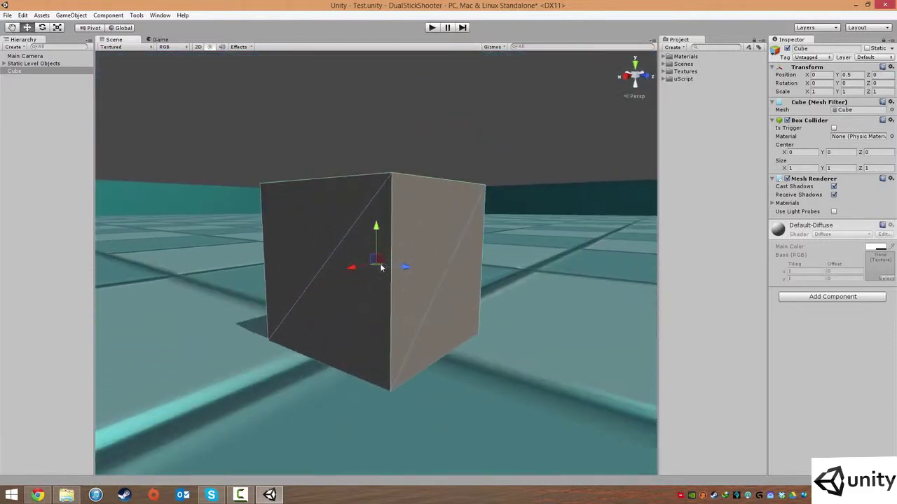
alt+drag(384, 268, 405, 269)
alt+drag(428, 391, 450, 333)
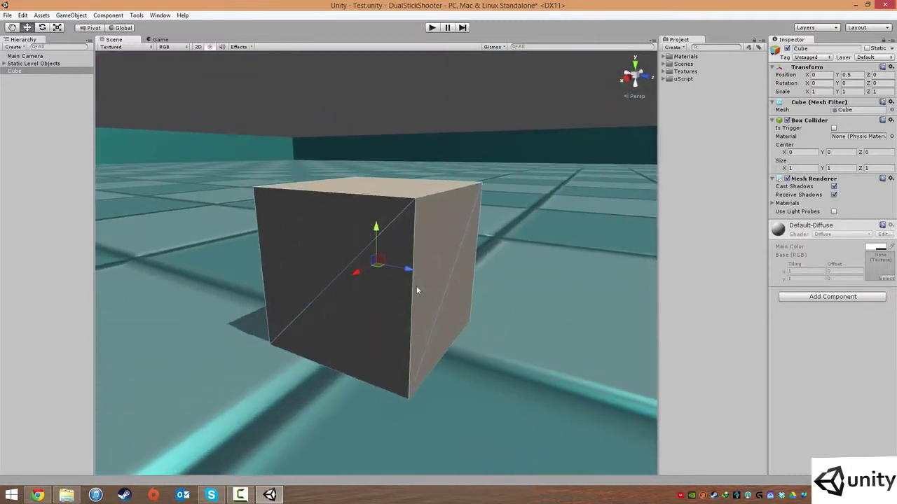
alt+drag(357, 322, 410, 315)
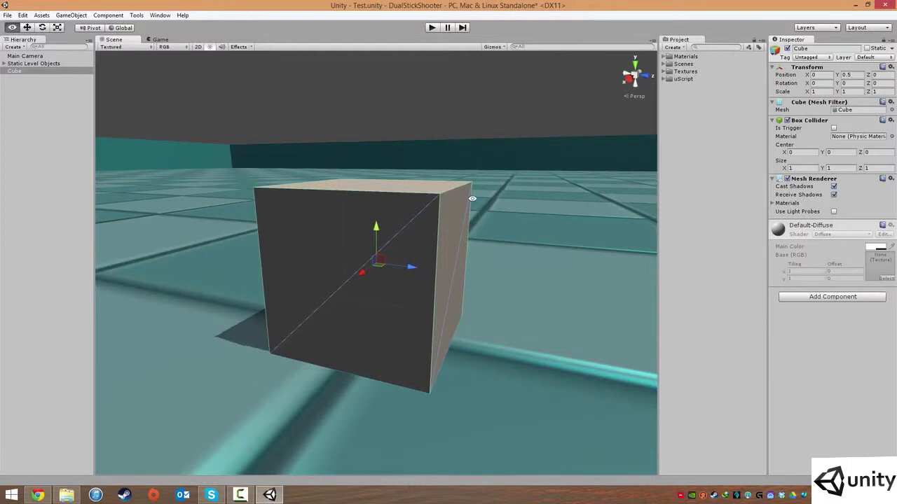
alt+drag(472, 198, 450, 197)
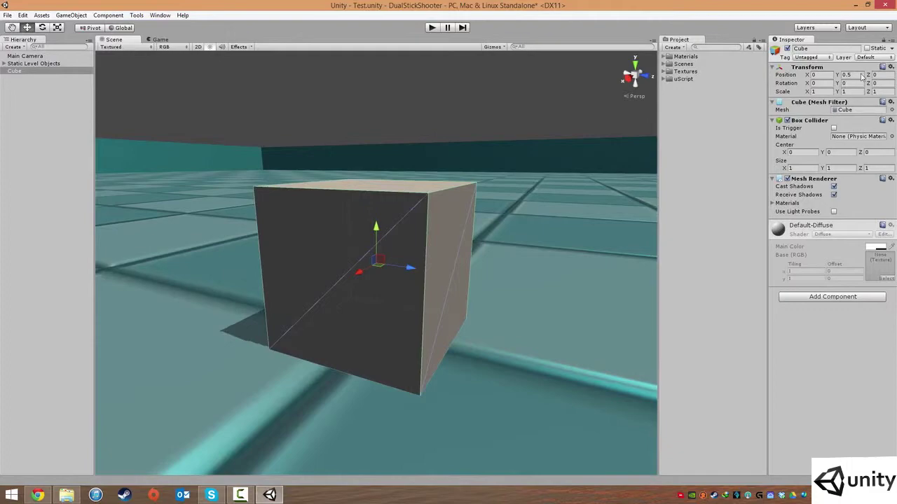
scroll(459, 260, down, 10)
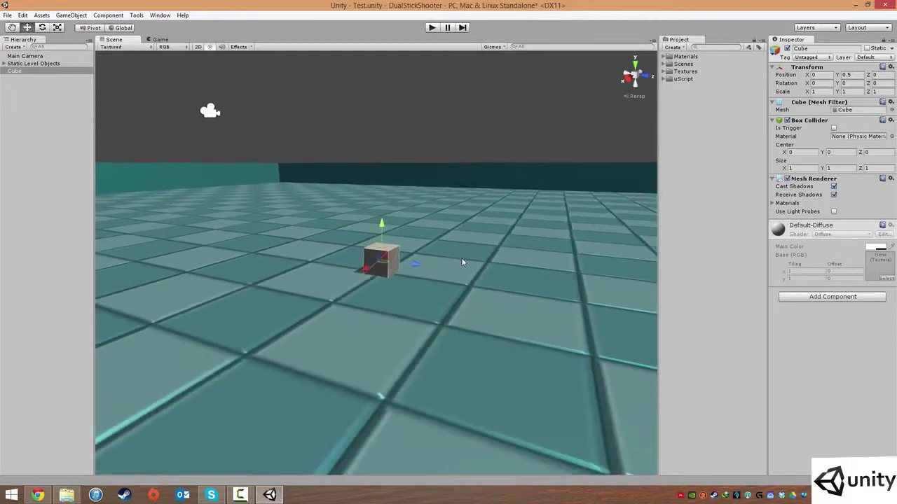
alt+drag(477, 270, 467, 243)
scroll(413, 260, up, 6)
scroll(461, 243, up, 6)
scroll(456, 244, down, 2)
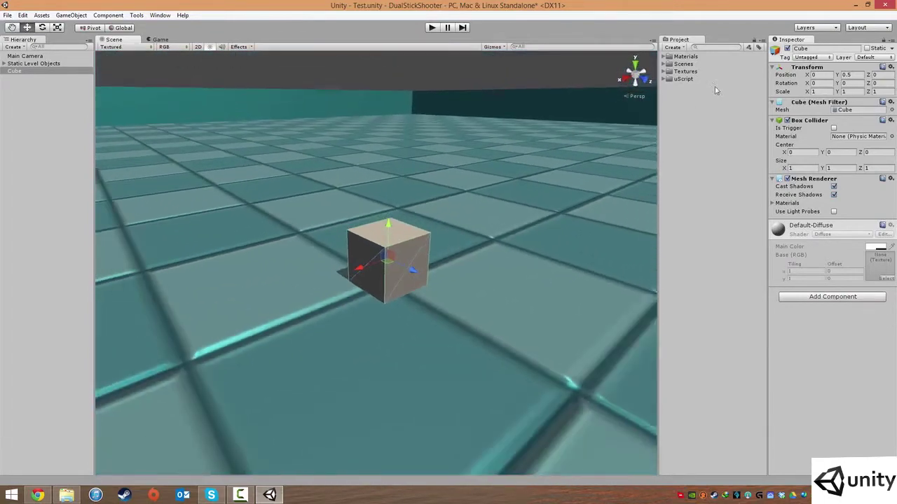
Expand the project's Materials folder and select the M_Player material.
click(669, 56)
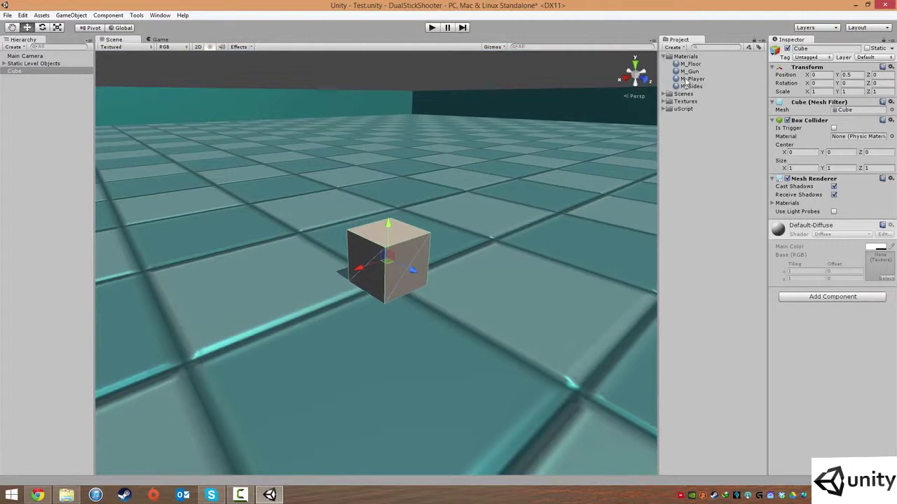
click(694, 80)
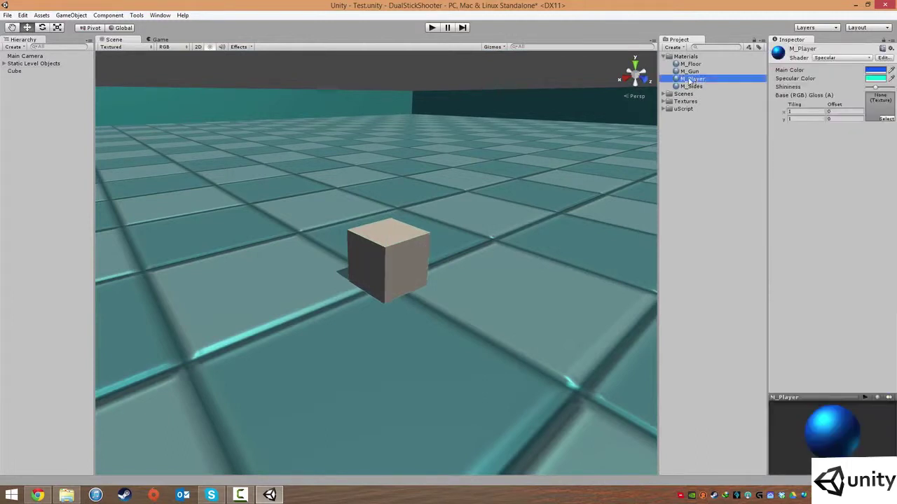
click(685, 57)
right_click(685, 59)
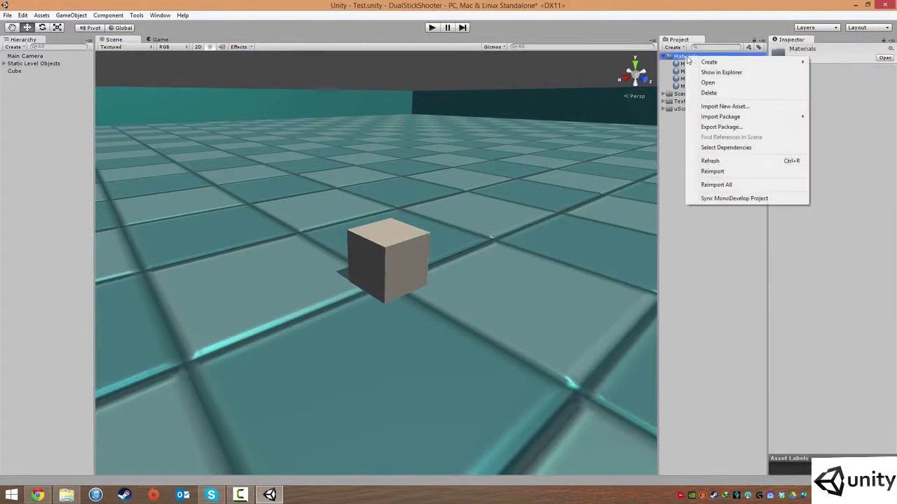
click(733, 47)
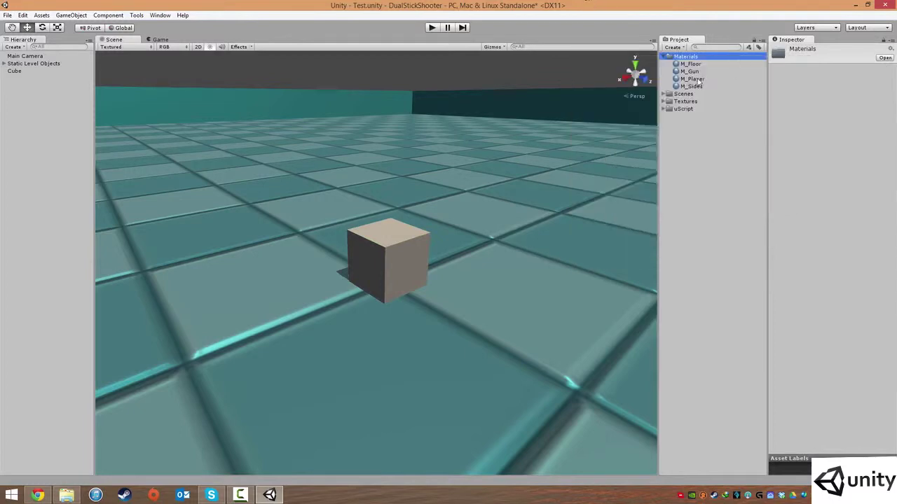
Apply the M_Player material to the cube and rename the cube Player.
click(692, 78)
drag(690, 80, 372, 308)
click(386, 259)
alt+drag(465, 318, 491, 231)
click(817, 47)
text(Player)
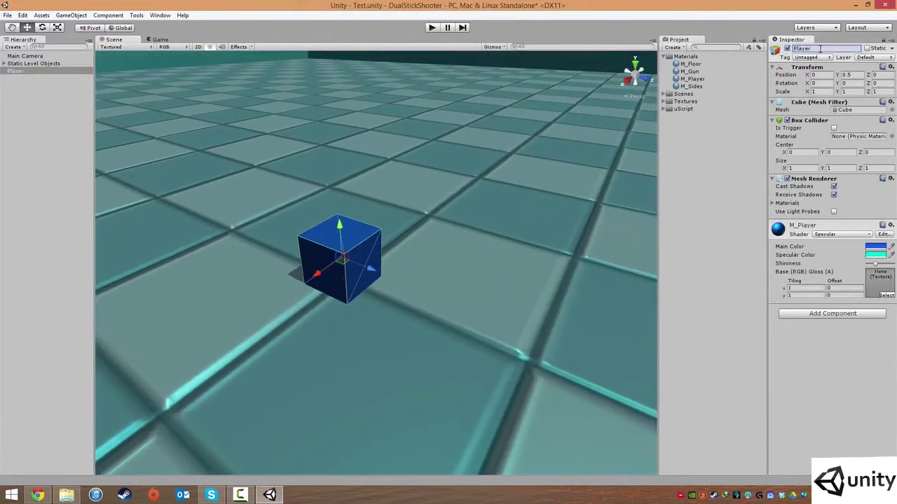
Examine the blue Player cube on the arena floor from several distances and angles.
scroll(378, 253, up, 7)
middle_drag(345, 249, 423, 273)
scroll(390, 254, down, 3)
alt+drag(423, 276, 463, 299)
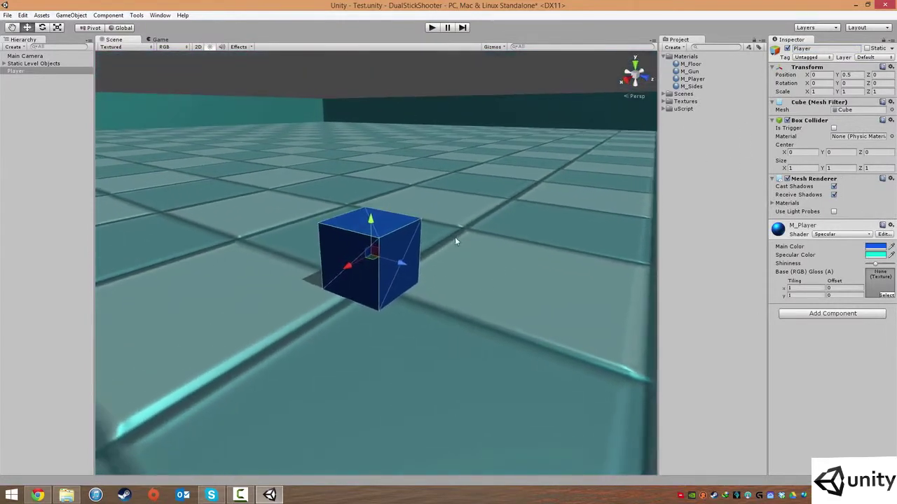
alt+drag(454, 238, 431, 239)
scroll(462, 230, down, 5)
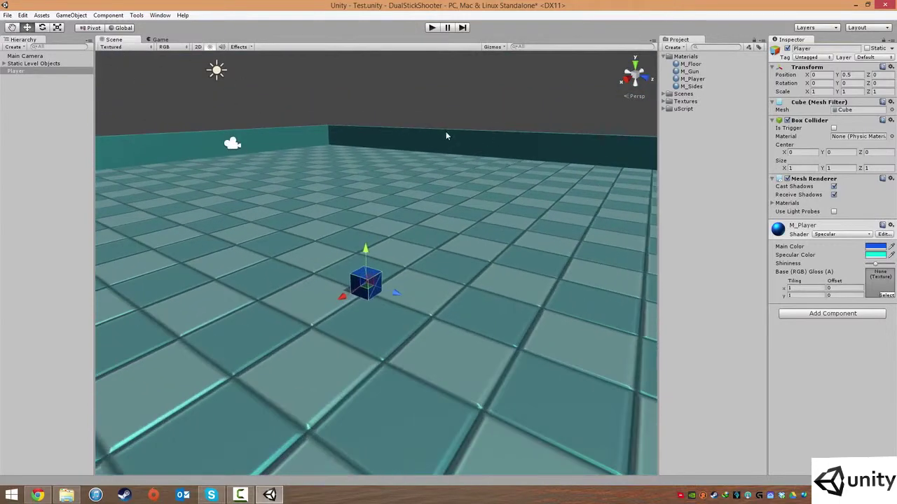
scroll(449, 259, up, 8)
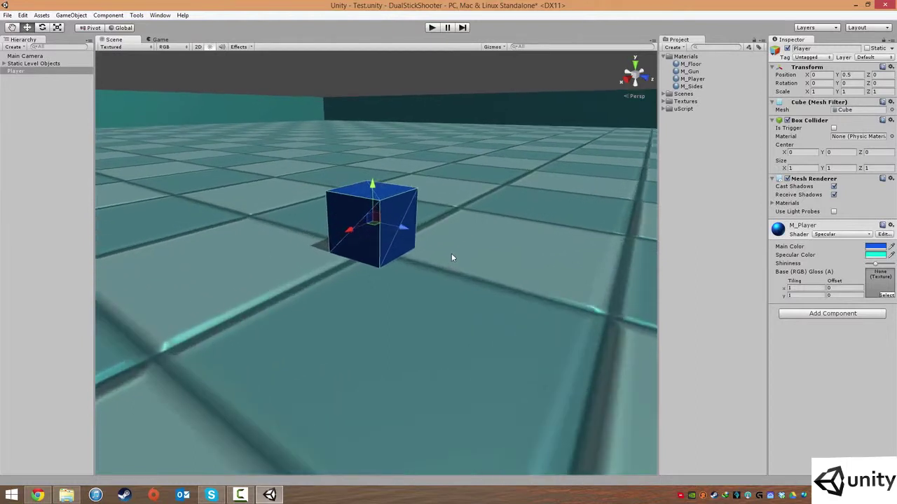
scroll(452, 254, up, 3)
middle_drag(452, 254, 458, 278)
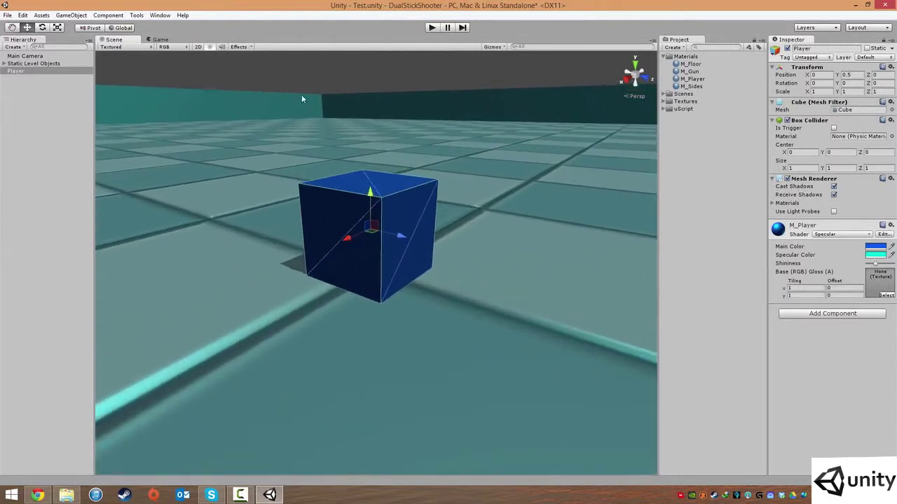
alt+drag(506, 176, 371, 219)
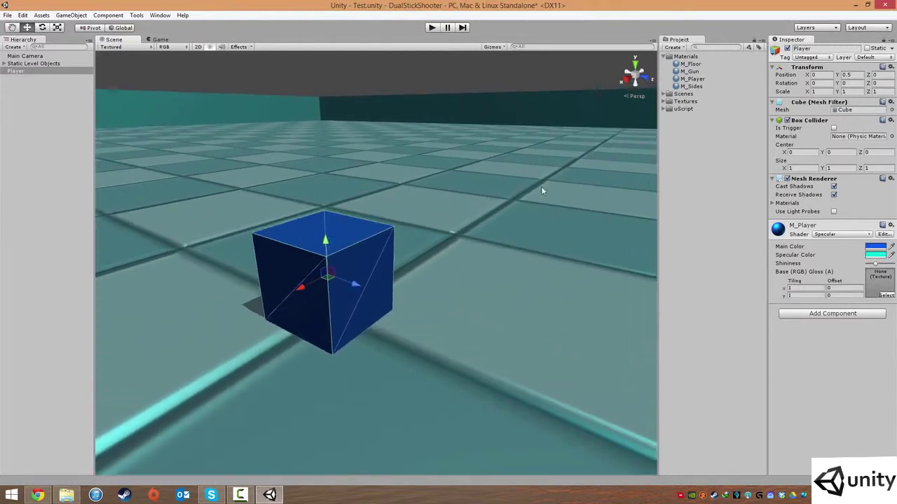
alt+drag(364, 155, 392, 133)
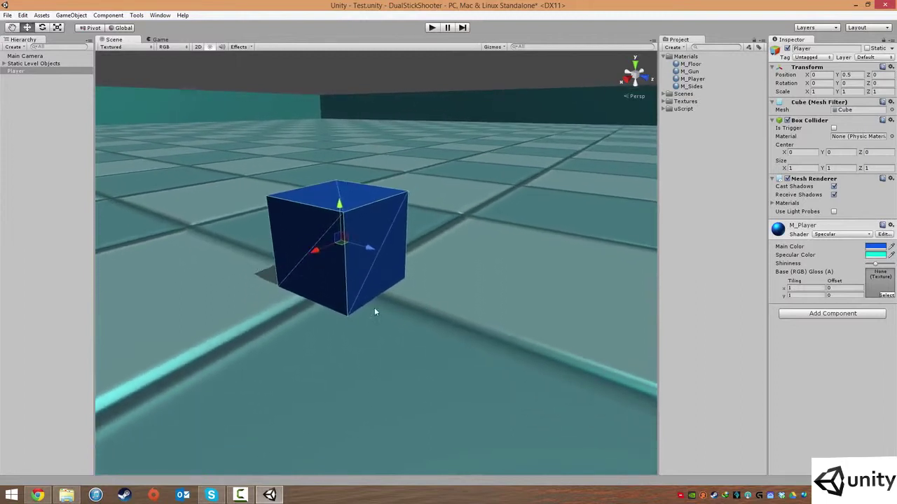
Add a Rigidbody physics component to the Player cube.
click(840, 315)
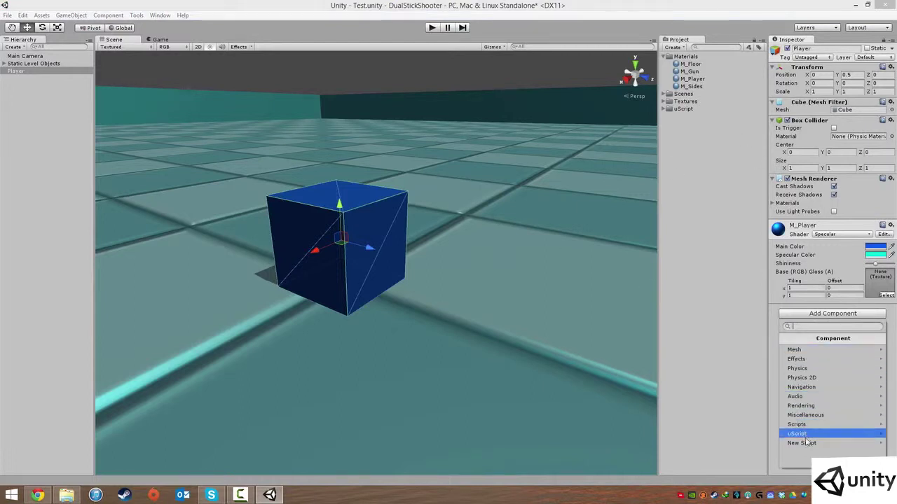
click(805, 370)
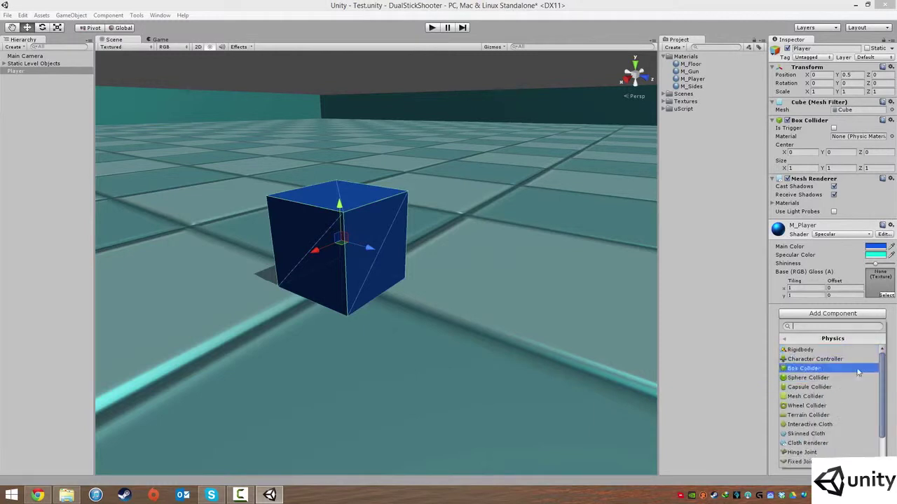
click(800, 350)
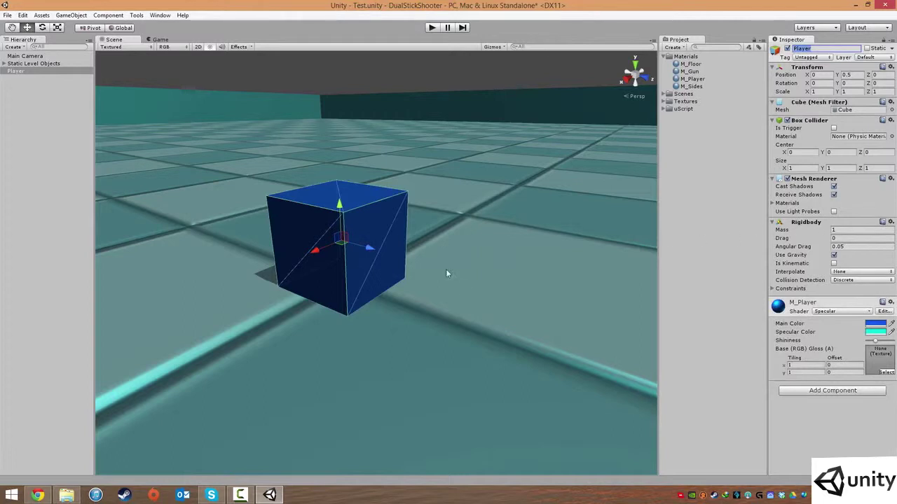
Turn off Use Gravity and turn on Is Kinematic in the Player's Rigidbody.
middle_drag(406, 242, 433, 241)
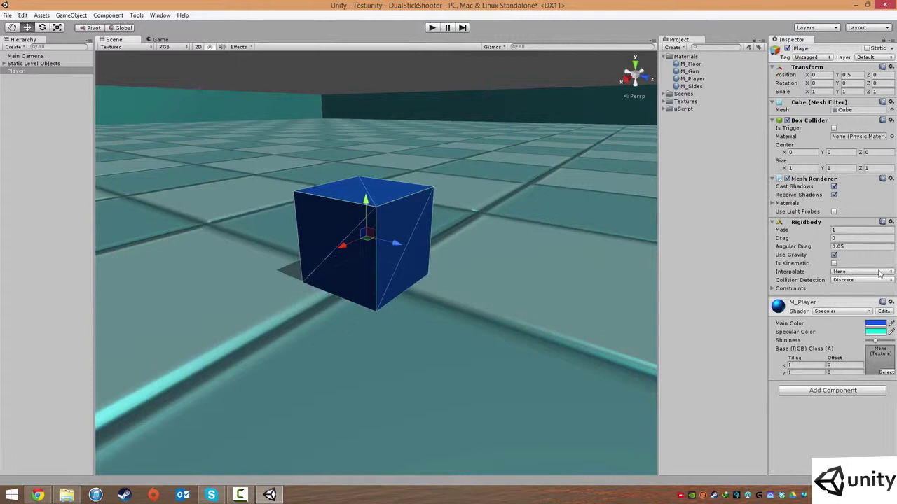
middle_drag(430, 220, 421, 251)
scroll(425, 217, down, 8)
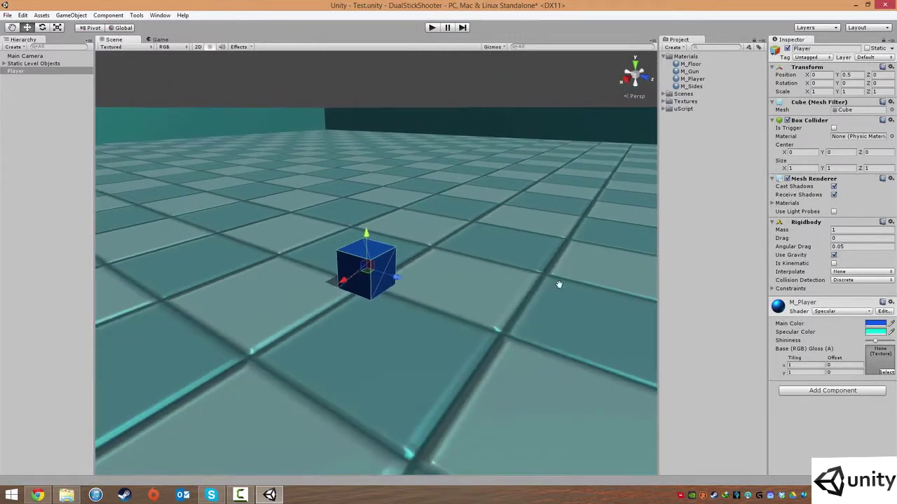
scroll(564, 284, up, 6)
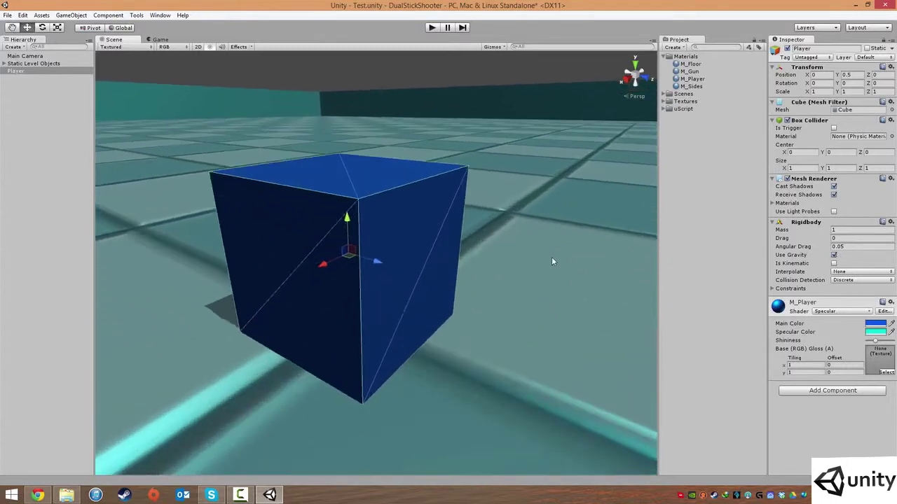
scroll(551, 261, down, 5)
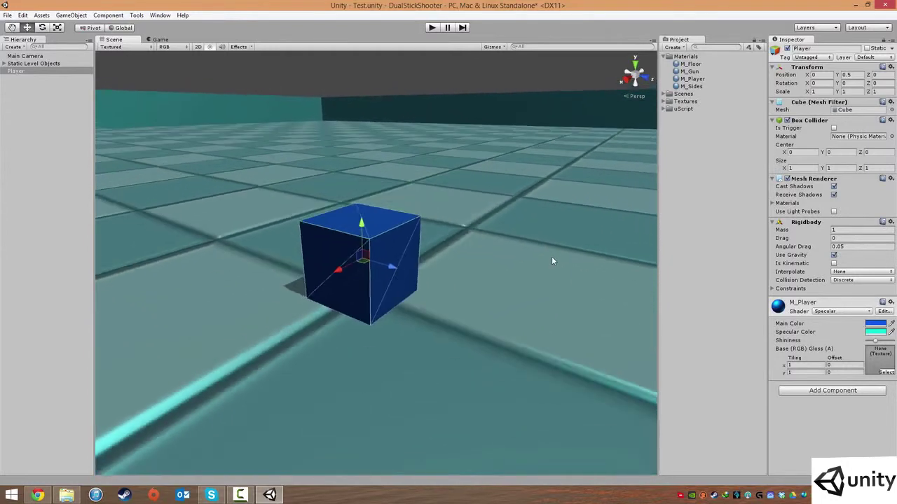
scroll(641, 269, up, 4)
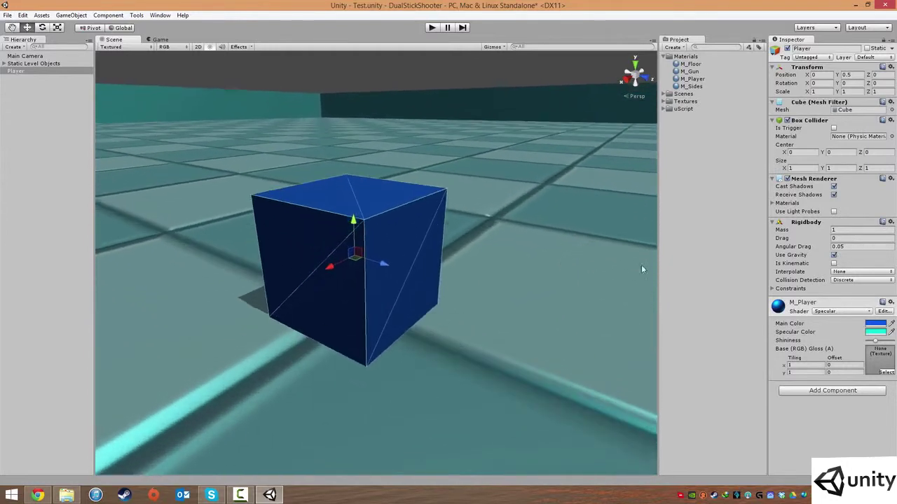
click(834, 255)
click(834, 264)
click(789, 288)
click(772, 291)
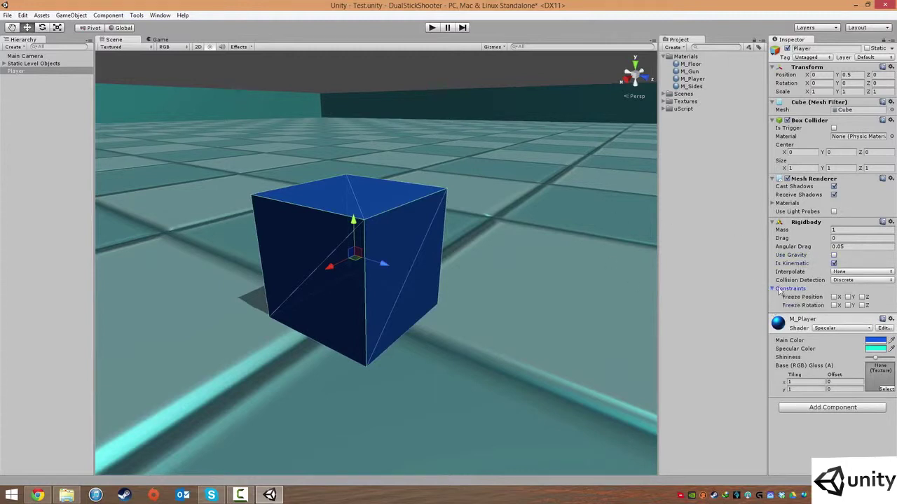
click(773, 289)
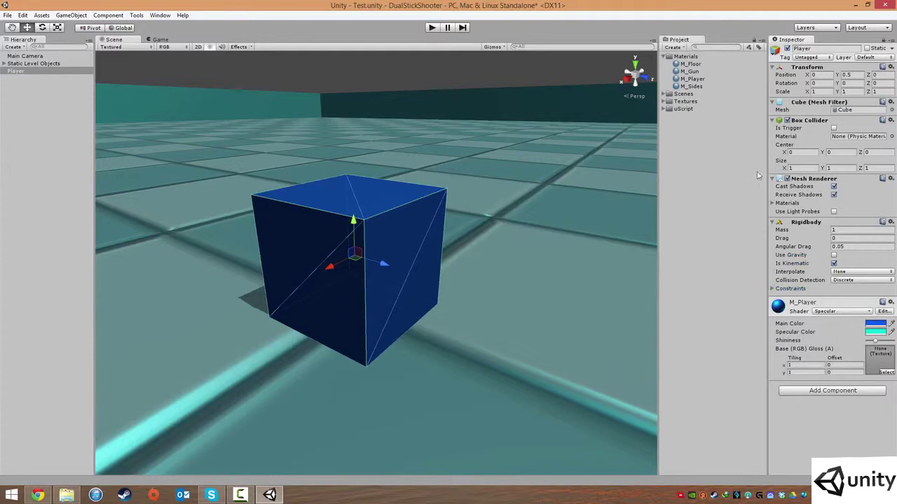
Examine the Player cube on the floor from several distances and from its different sides.
scroll(409, 224, down, 5)
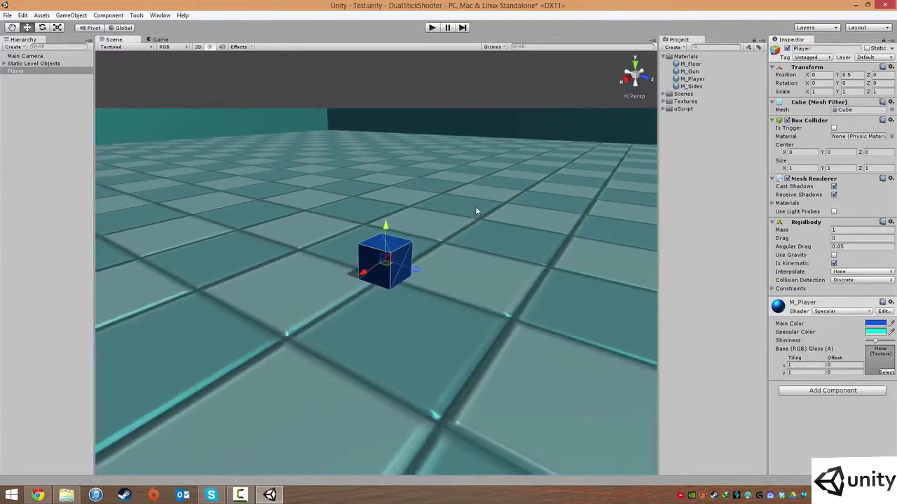
scroll(477, 205, up, 6)
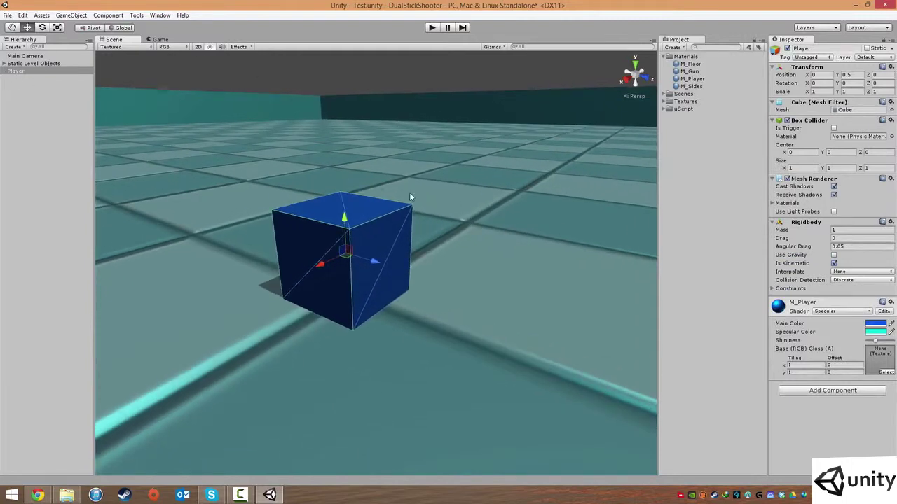
middle_drag(411, 193, 406, 198)
alt+drag(351, 249, 433, 280)
scroll(432, 276, down, 2)
alt+drag(366, 265, 414, 271)
scroll(353, 256, up, 6)
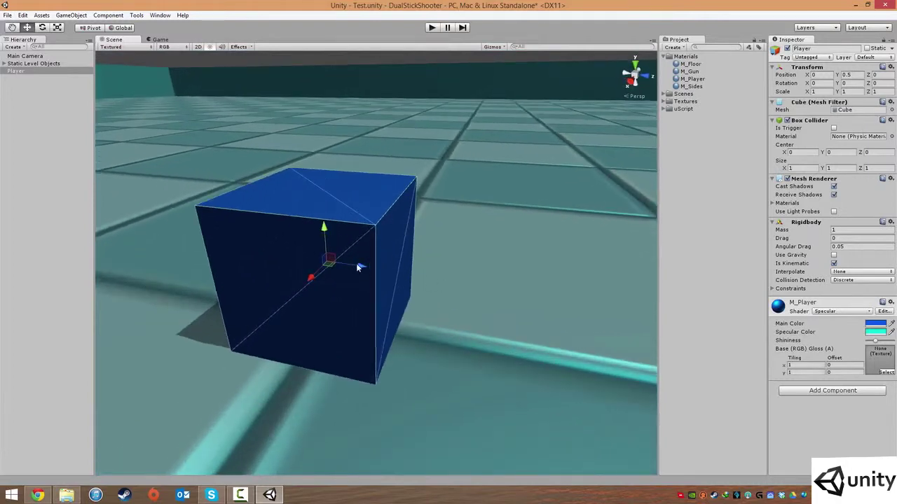
alt+drag(386, 267, 384, 269)
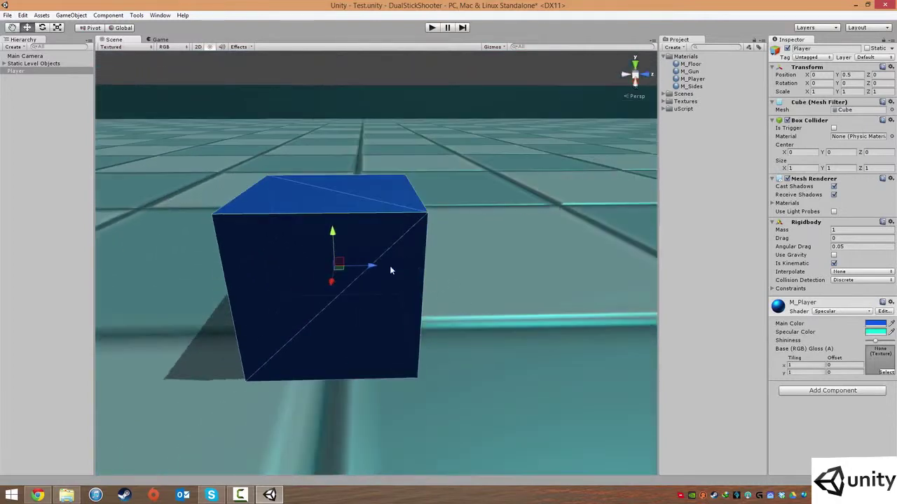
alt+drag(521, 269, 420, 257)
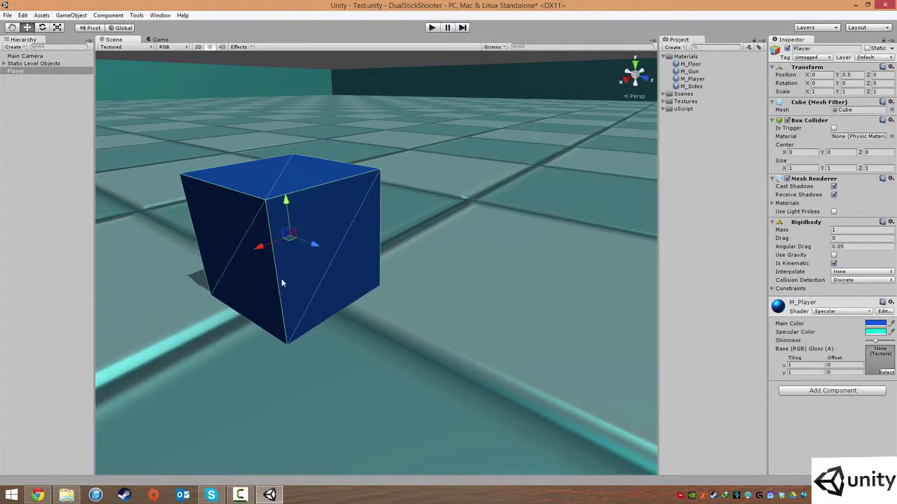
Duplicate the Player cube in the scene.
click(12, 83)
click(26, 70)
click(23, 15)
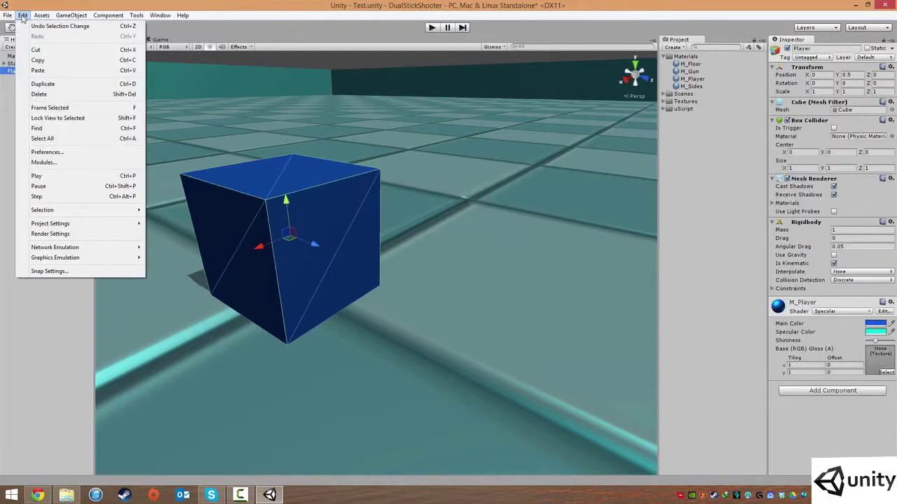
click(43, 84)
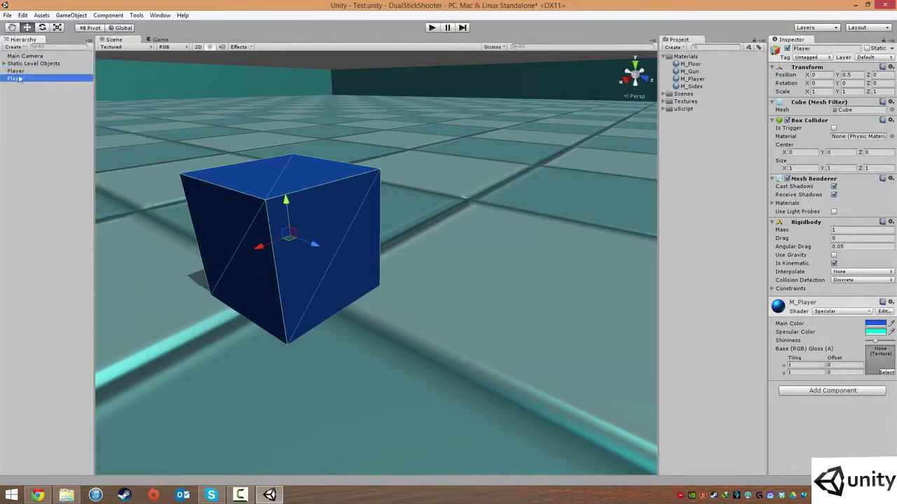
Move the duplicated cube along Z to about 1.48 and rename it Weapon.
drag(308, 246, 449, 259)
click(817, 49)
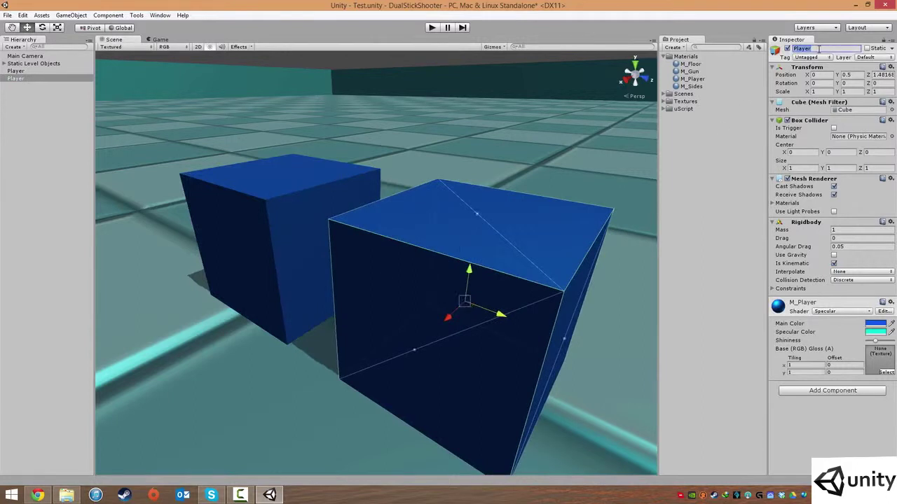
text(Weapon)
Set the Weapon cube's scale to 0.2 on the X, Y and Z axes.
alt+drag(467, 247, 510, 231)
key(e)
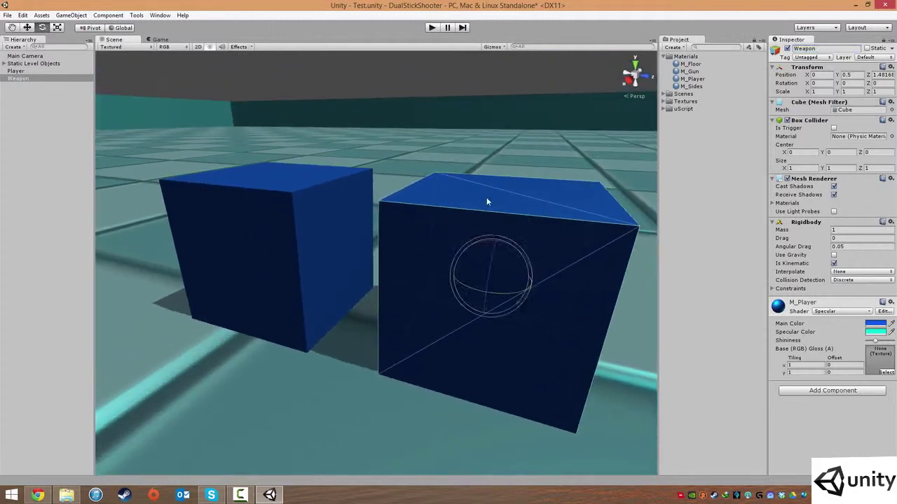
click(830, 91)
text(0.2)
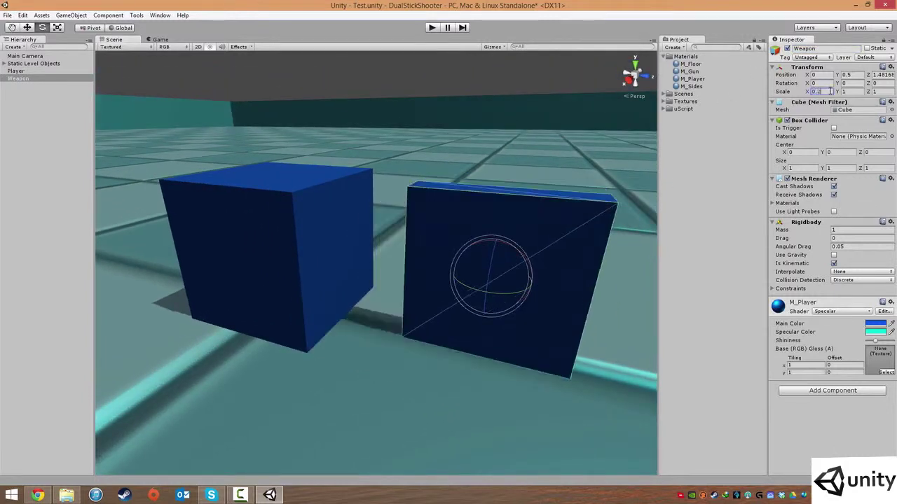
key(Tab)
text(0.2)
key(Tab)
text(0.2)
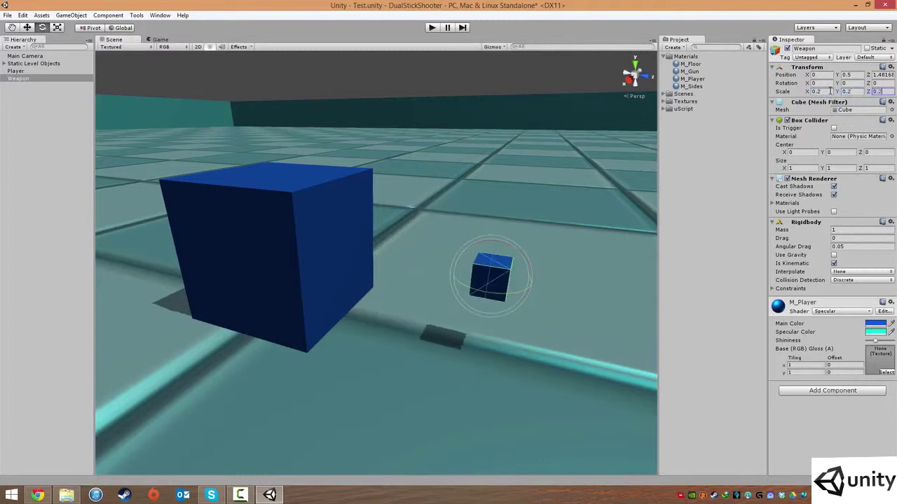
Set the Weapon cube's scale to 0.4 on the X, Y and Z axes.
alt+drag(570, 238, 537, 251)
click(830, 92)
text(0)
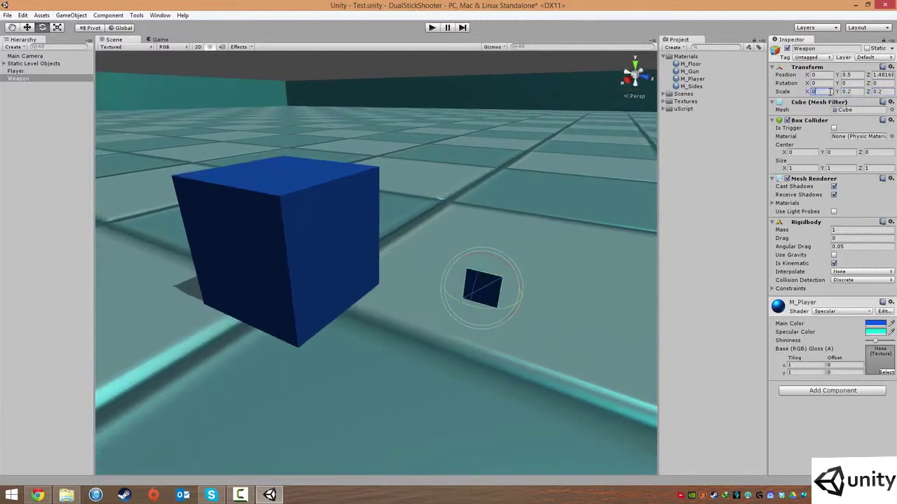
text(.4)
key(Tab)
text(0.4)
key(Tab)
text(0.4)
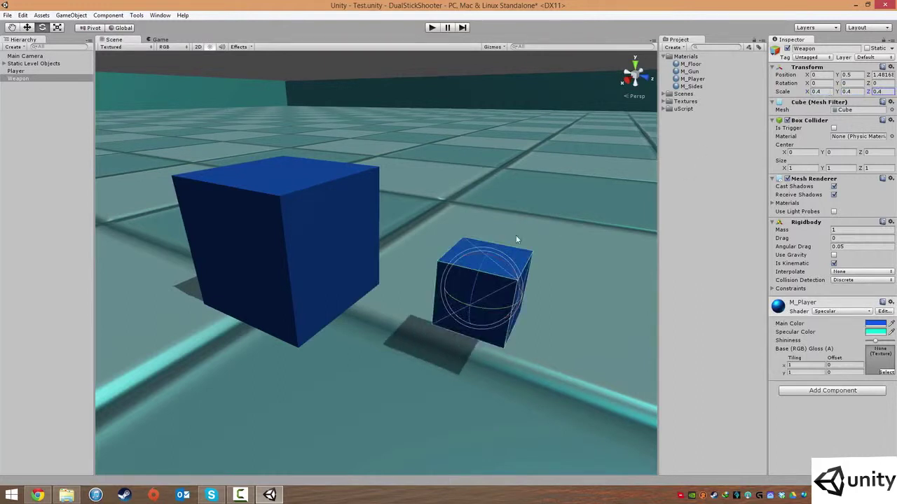
Move the Weapon cube along Z to about 0.47 so it protrudes partly from the Player cube's face.
click(573, 257)
alt+drag(574, 257, 581, 235)
click(488, 283)
drag(519, 272, 417, 268)
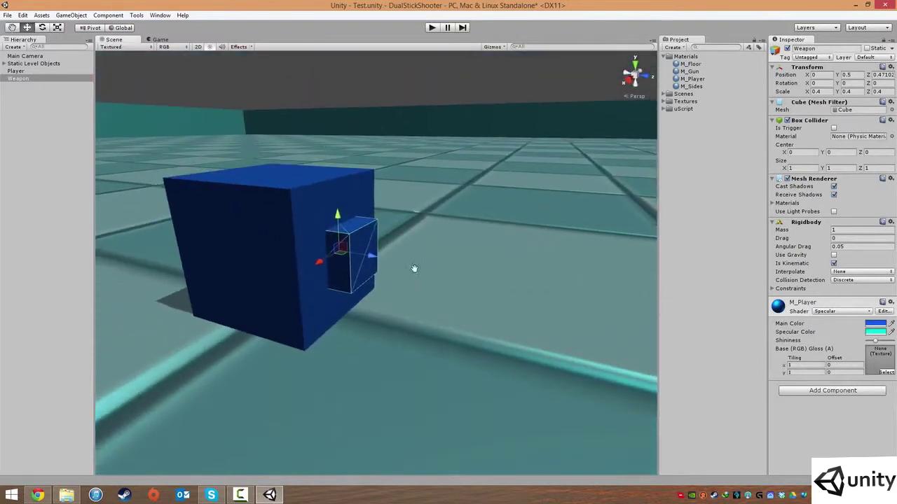
Apply the M_Gun material from the Materials folder to the Weapon cube.
middle_drag(417, 268, 459, 270)
scroll(363, 244, up, 5)
scroll(364, 245, down, 5)
alt+drag(483, 265, 634, 151)
click(688, 72)
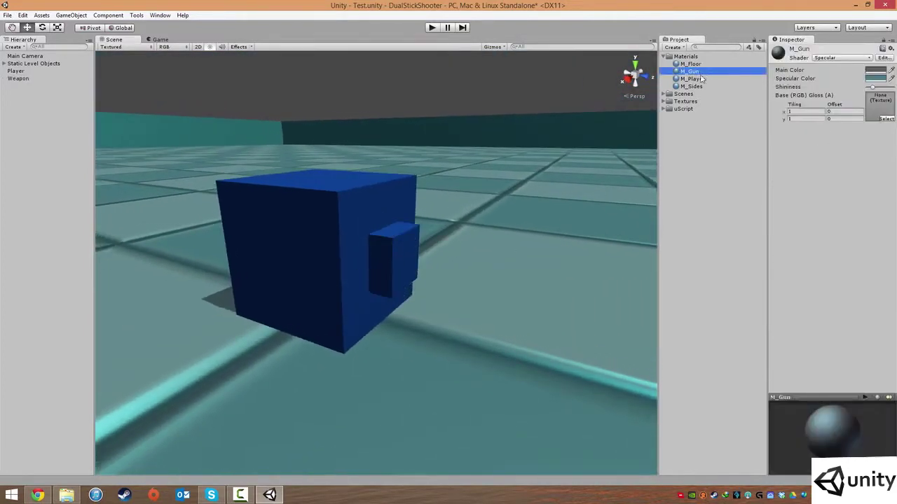
drag(678, 75, 381, 261)
Change the M_Gun material's main color to red.
alt+drag(499, 276, 455, 228)
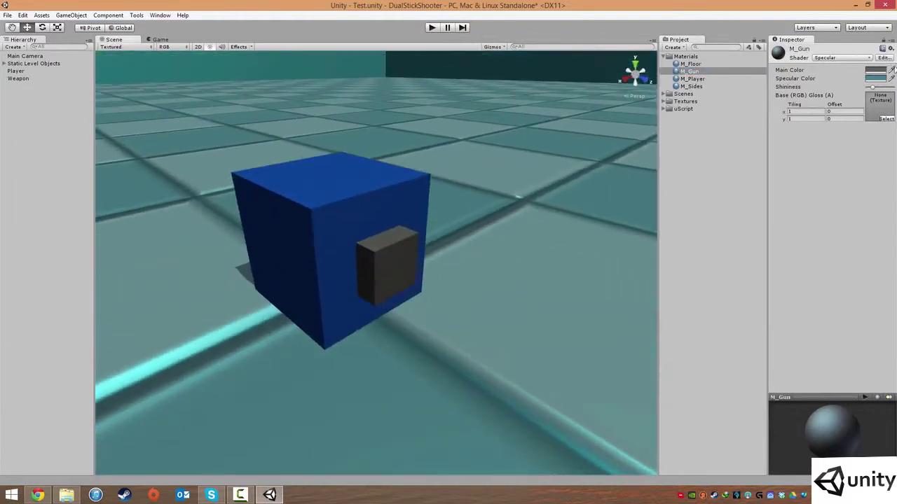
click(876, 72)
drag(607, 232, 629, 217)
click(638, 166)
Make the Weapon object a child of the Player object.
alt+drag(477, 256, 512, 251)
click(16, 72)
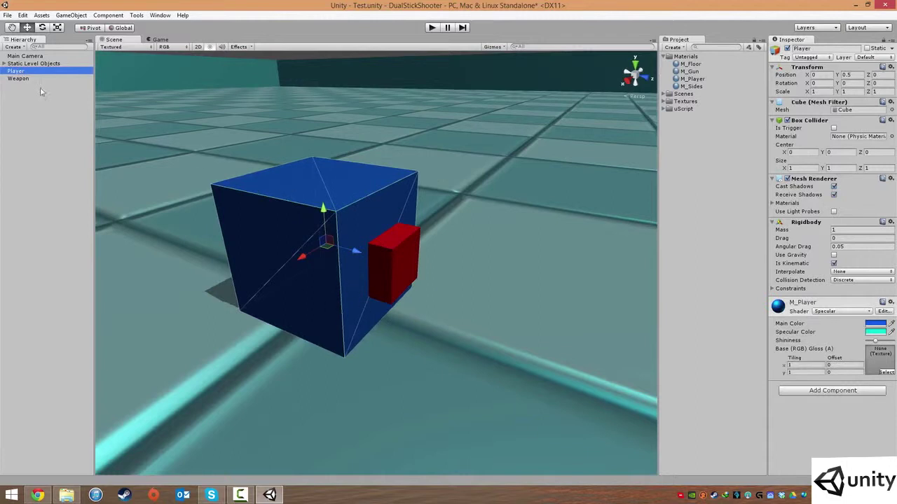
click(21, 78)
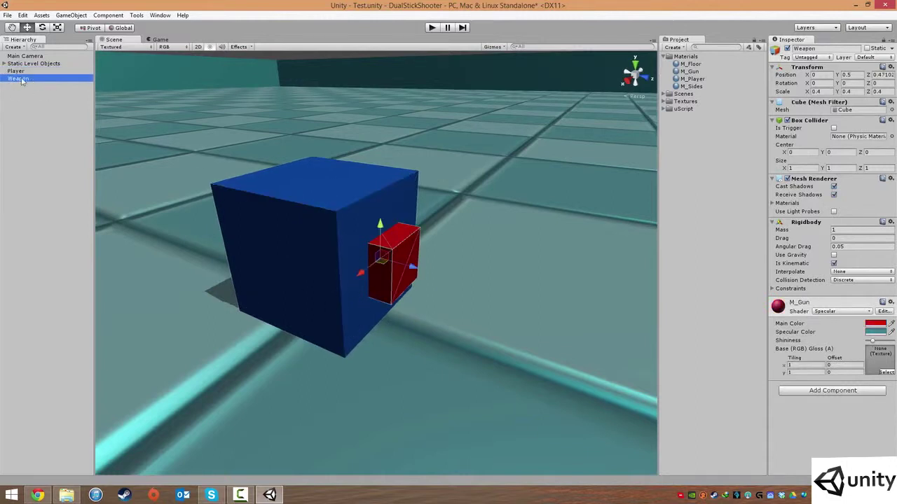
drag(27, 75, 24, 71)
Move the Player across the floor to test whether the Weapon follows, and undo the move.
click(25, 72)
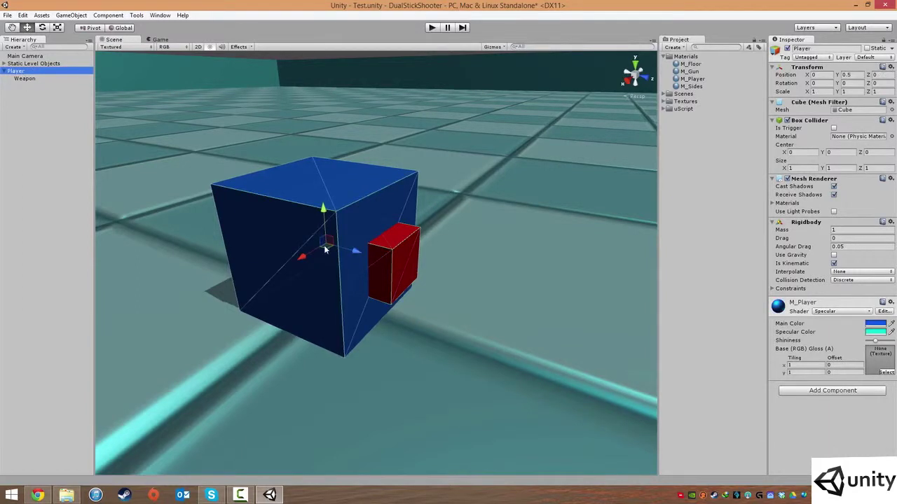
drag(324, 246, 460, 355)
key(ctrl+z)
alt+drag(542, 312, 483, 294)
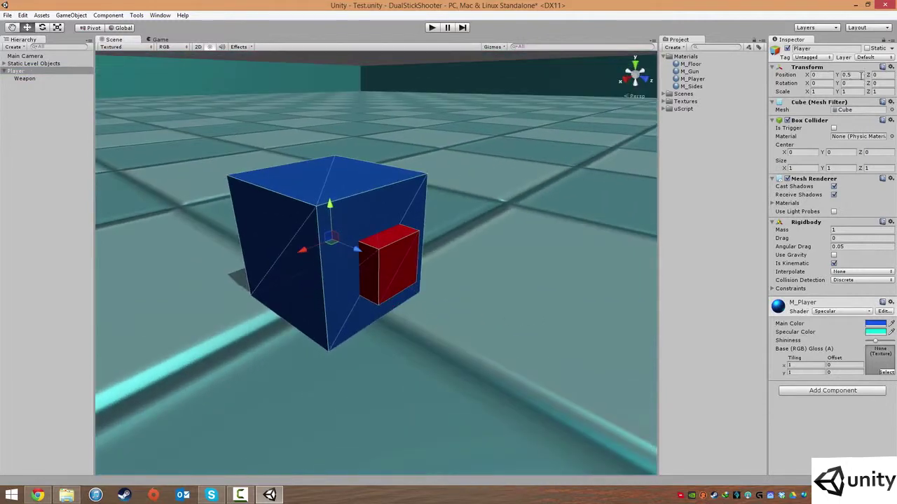
mouse_move(382, 206)
middle_down()
mouse_move(411, 217)
mouse_move(398, 210)
middle_up()
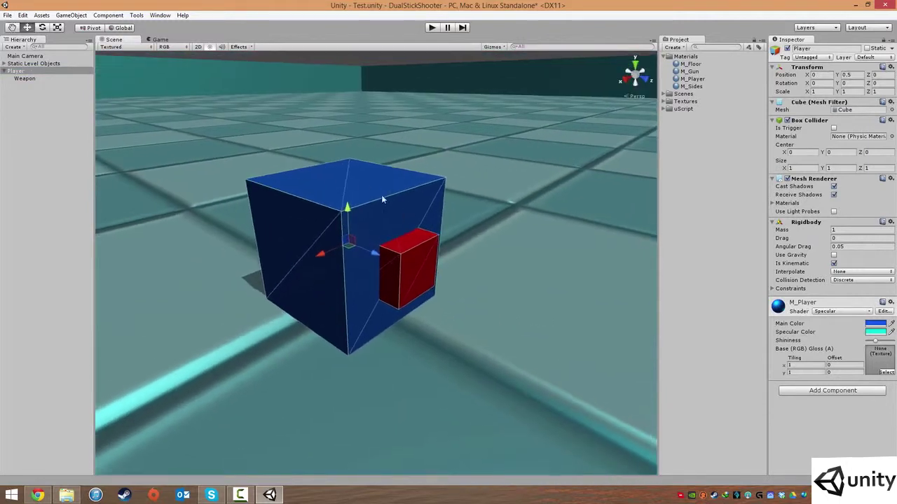
Remove the Box Collider component from the Weapon object.
click(26, 79)
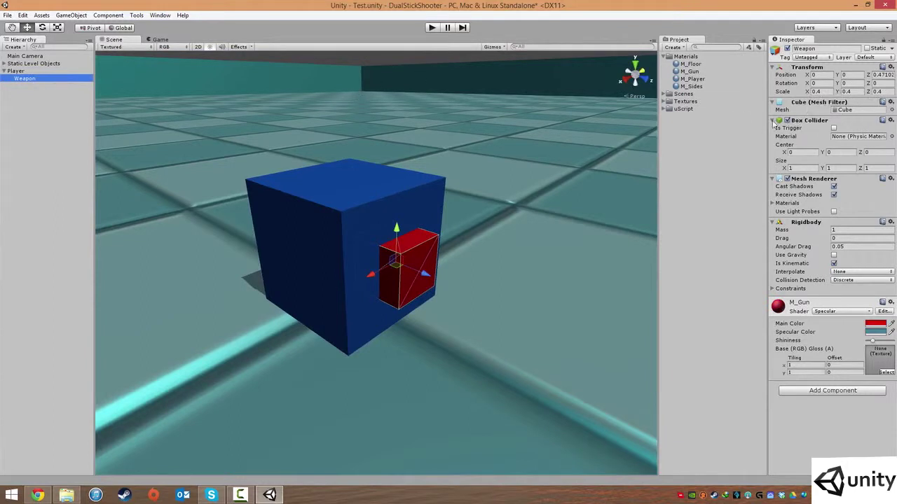
right_click(807, 124)
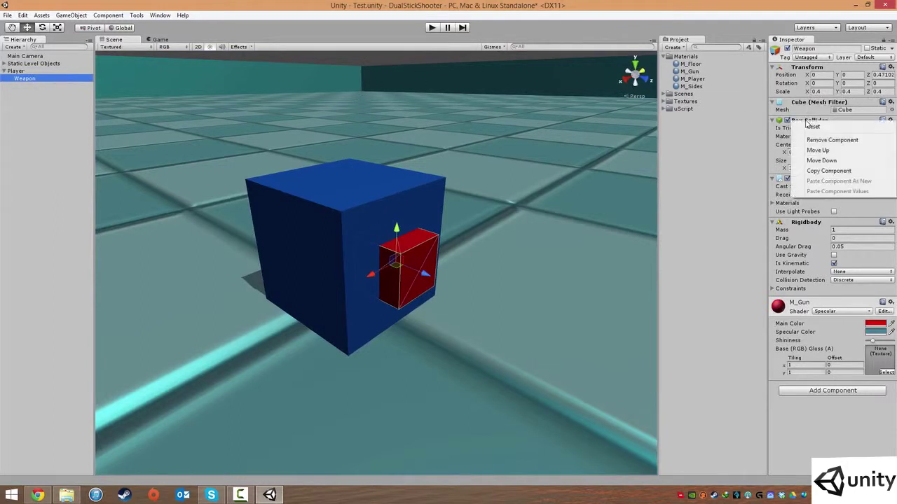
click(823, 140)
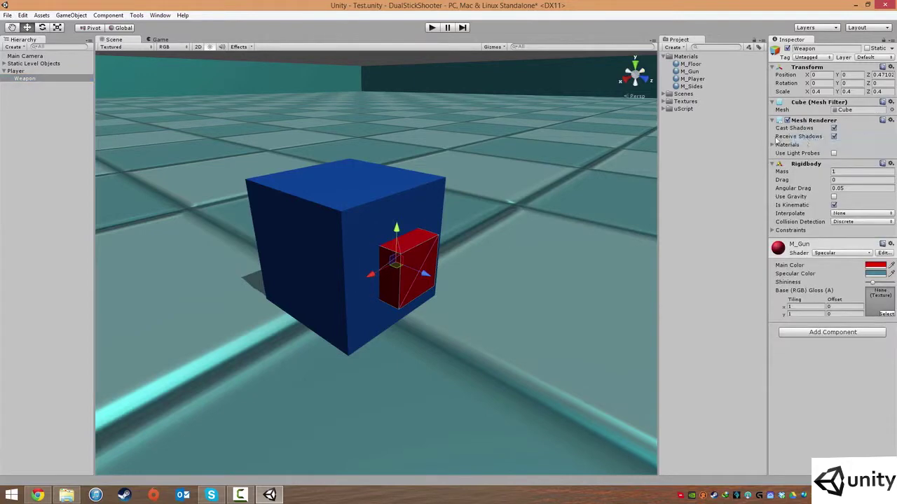
alt+drag(403, 240, 481, 199)
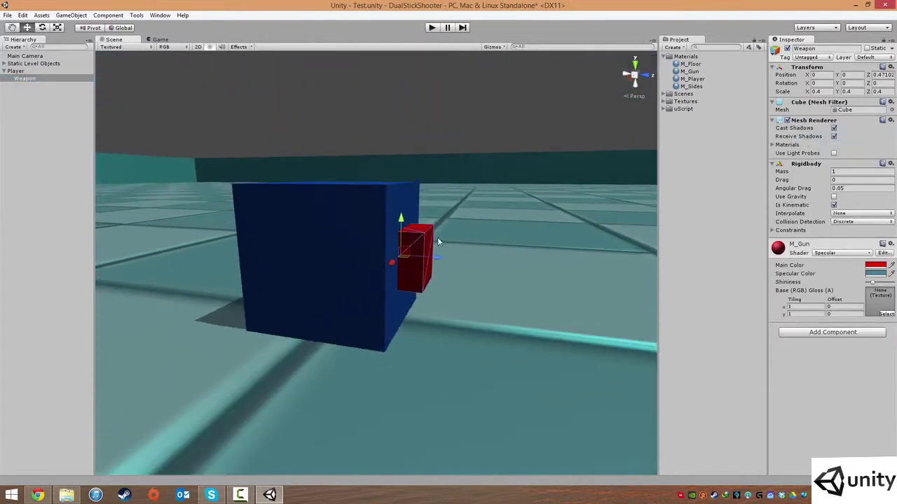
Examine from several angles how the Weapon cube sits on the front face of the Player cube.
scroll(437, 237, up, 5)
alt+drag(489, 245, 400, 250)
alt+right_drag(400, 308, 438, 414)
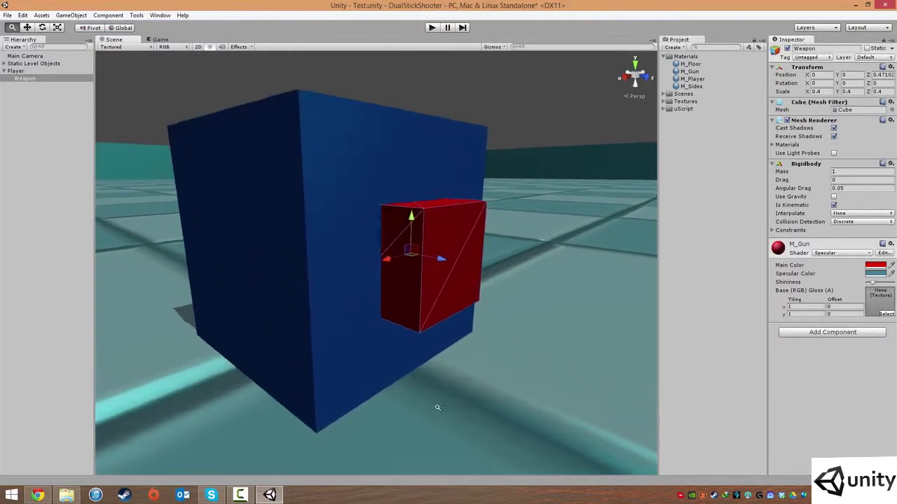
alt+right_drag(432, 285, 469, 314)
alt+drag(518, 335, 349, 249)
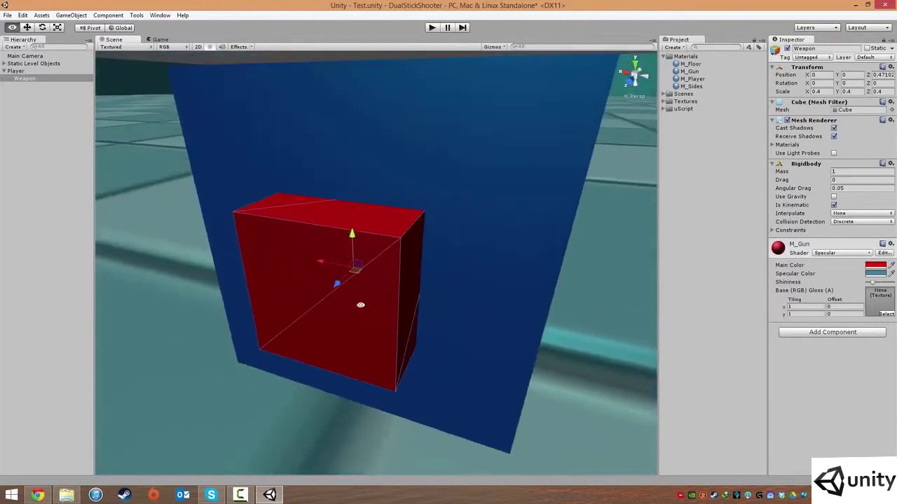
alt+drag(422, 228, 395, 172)
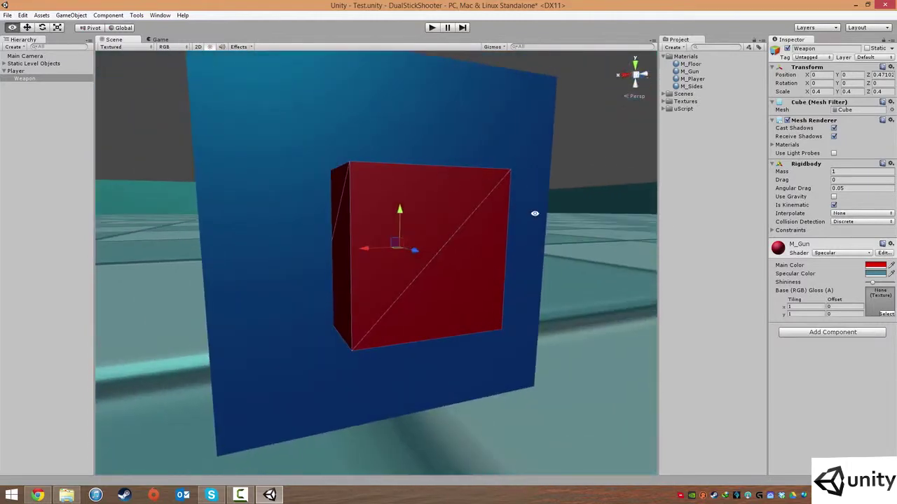
alt+drag(534, 214, 557, 237)
alt+right_drag(557, 237, 265, 158)
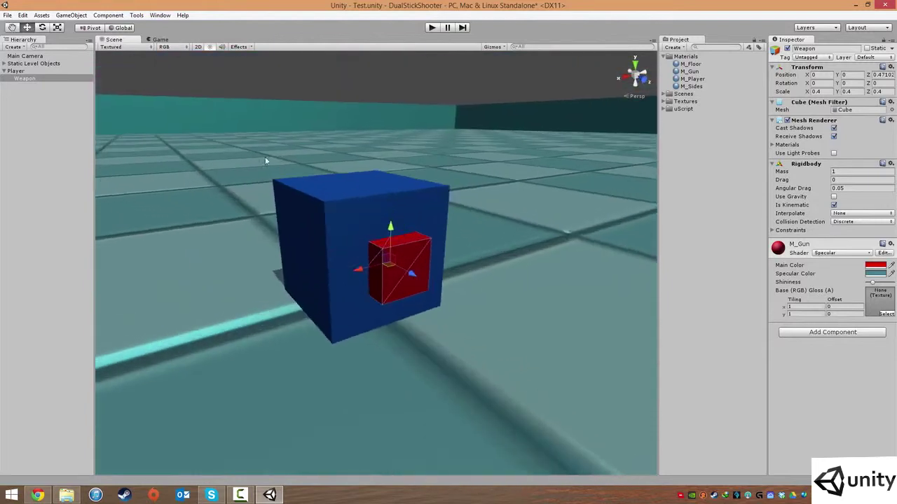
Check the components of the Player and the Weapon in turn, viewing both cubes from different sides.
click(17, 72)
alt+drag(392, 206, 485, 207)
alt+drag(329, 210, 358, 231)
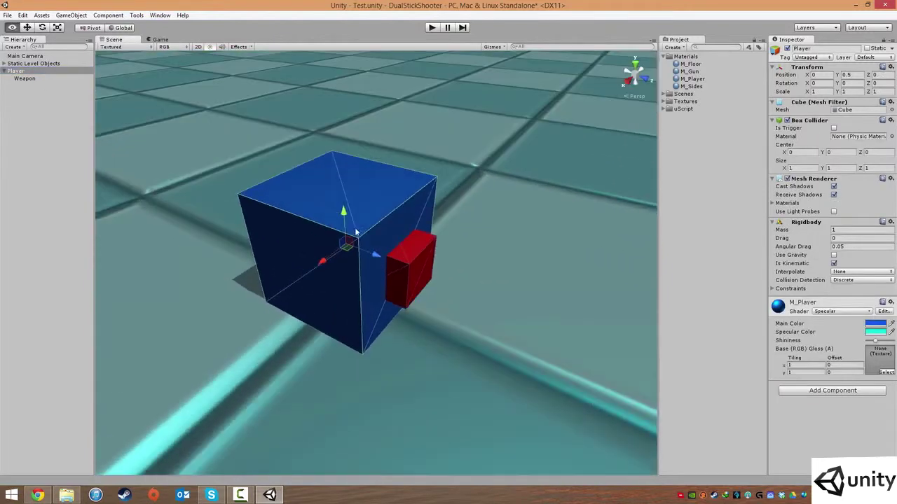
alt+right_drag(359, 231, 735, 153)
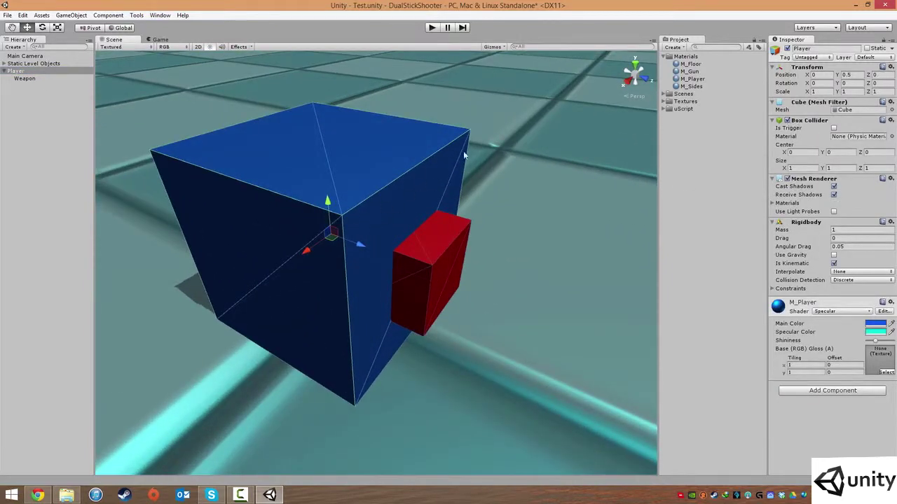
alt+drag(502, 218, 505, 176)
scroll(544, 214, down, 10)
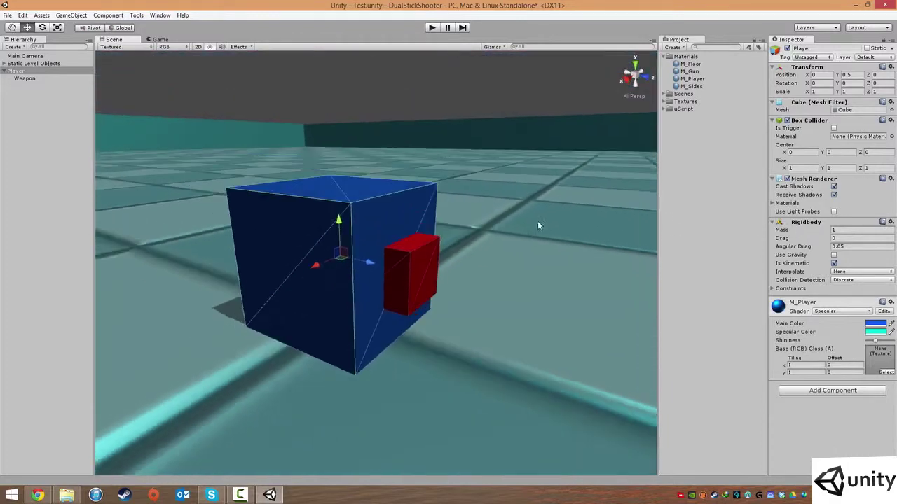
click(426, 245)
scroll(398, 271, up, 5)
scroll(396, 278, up, 3)
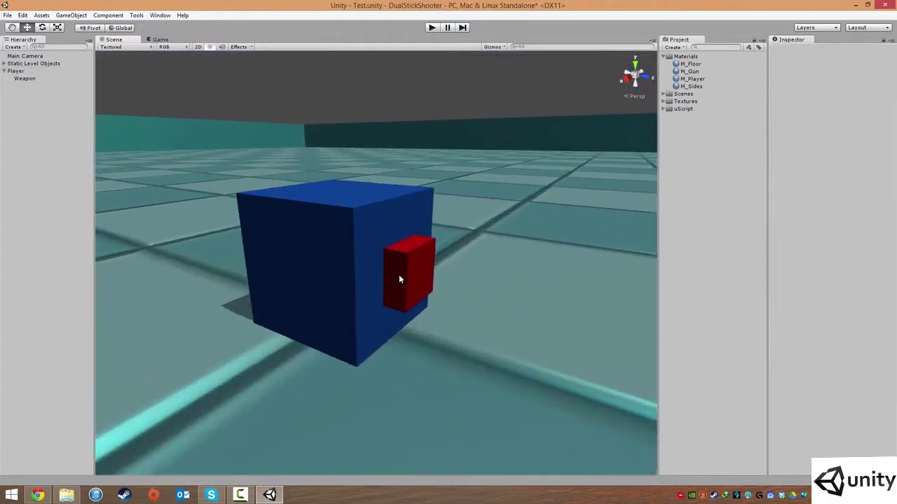
click(399, 275)
alt+drag(471, 254, 321, 264)
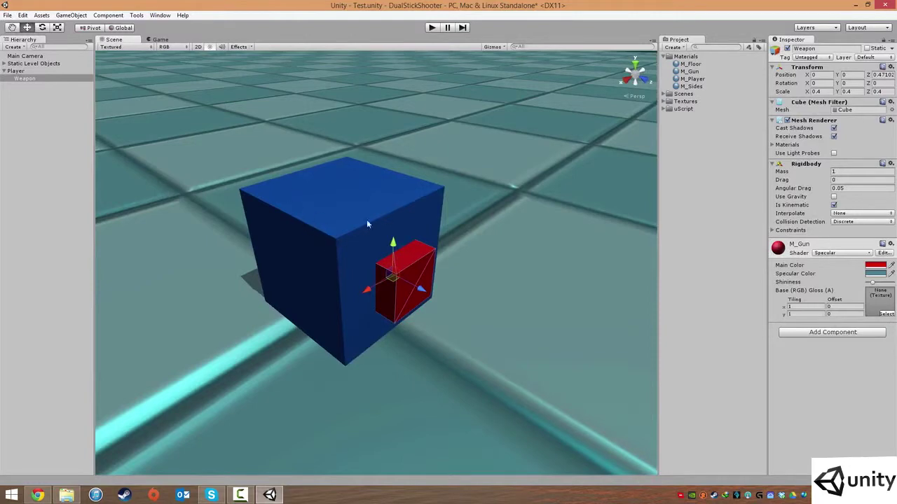
alt+drag(312, 224, 511, 170)
scroll(512, 174, down, 8)
click(512, 150)
scroll(430, 274, up, 3)
alt+drag(430, 274, 489, 273)
scroll(489, 273, up, 2)
Assign the Player tag to the Player object.
click(18, 71)
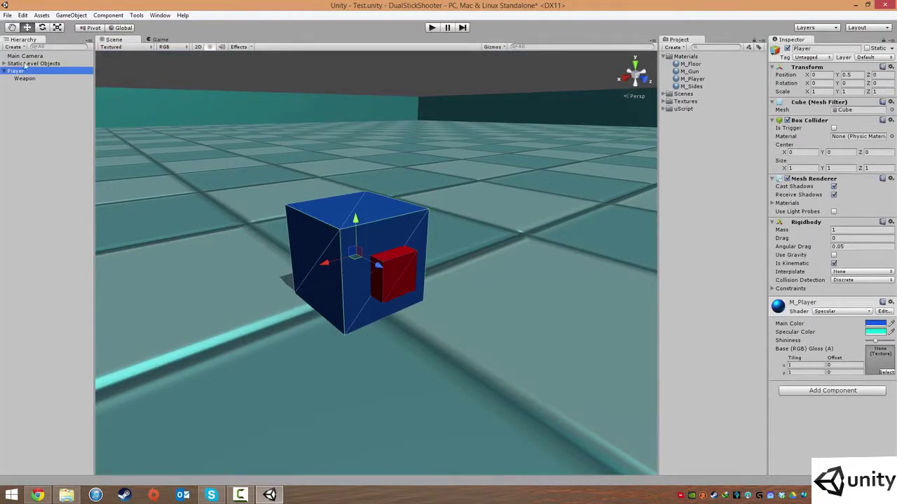
click(811, 58)
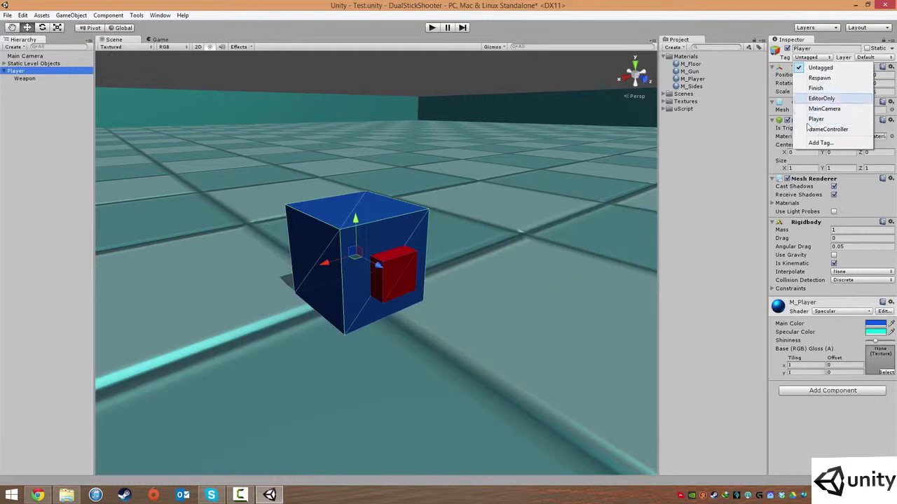
click(827, 120)
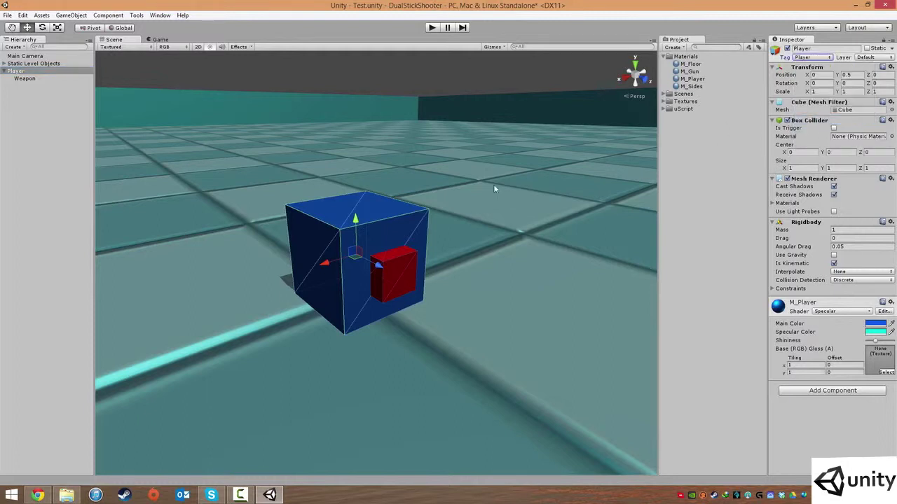
middle_drag(435, 196, 420, 268)
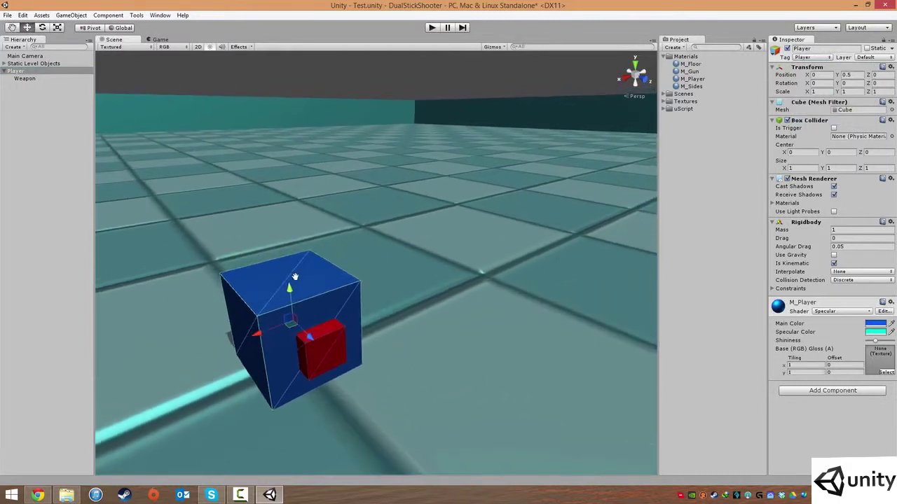
middle_drag(295, 278, 495, 205)
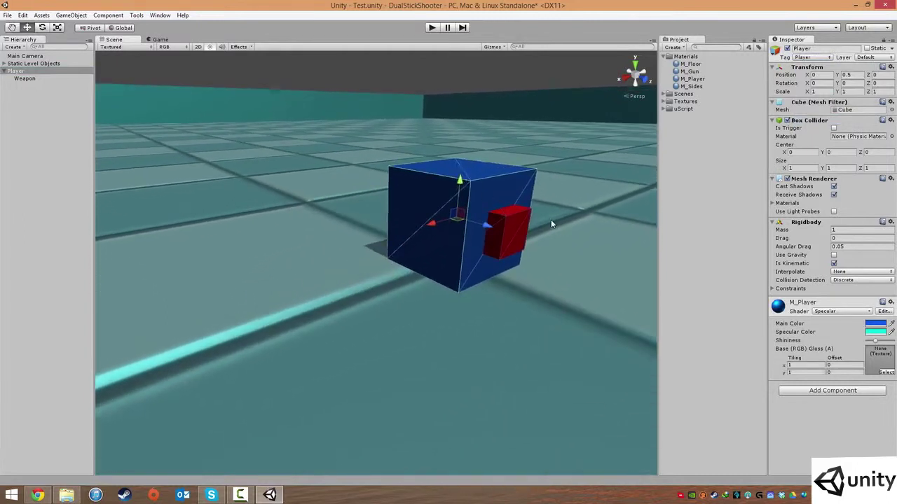
middle_drag(549, 223, 540, 250)
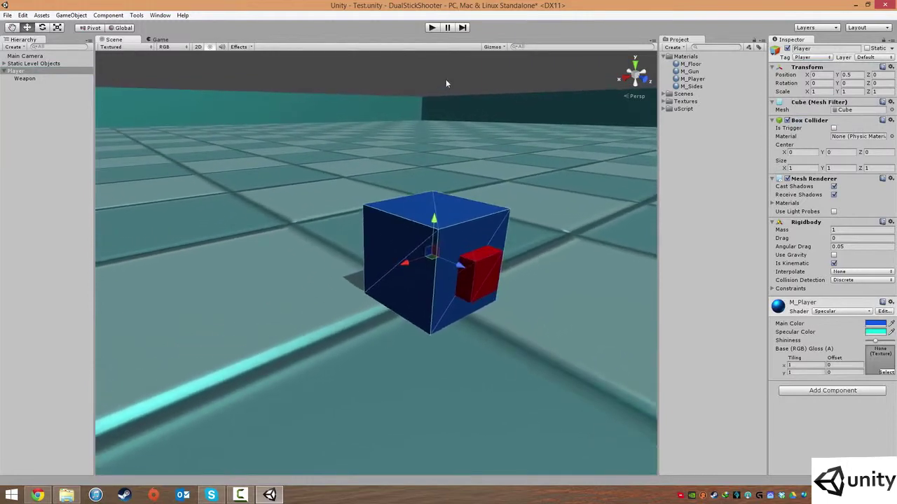
click(446, 83)
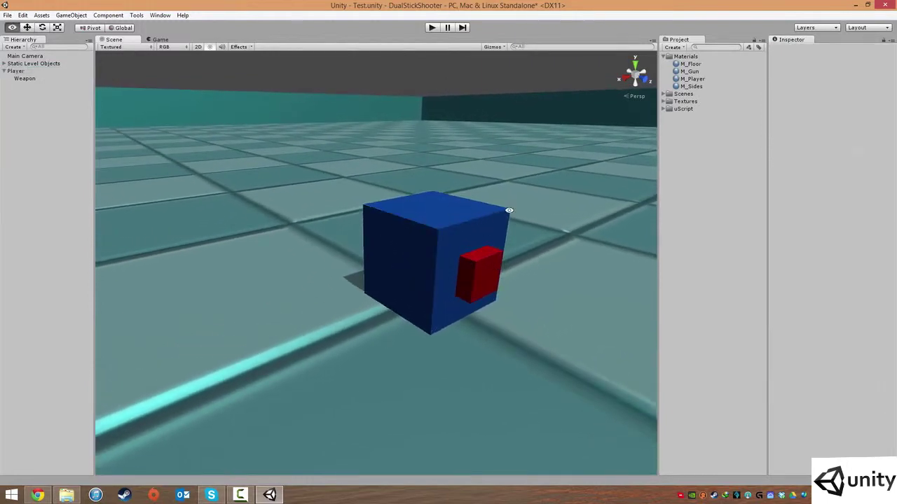
alt+drag(507, 210, 535, 230)
middle_drag(450, 230, 421, 226)
scroll(439, 242, up, 5)
scroll(439, 242, down, 6)
alt+drag(465, 253, 401, 283)
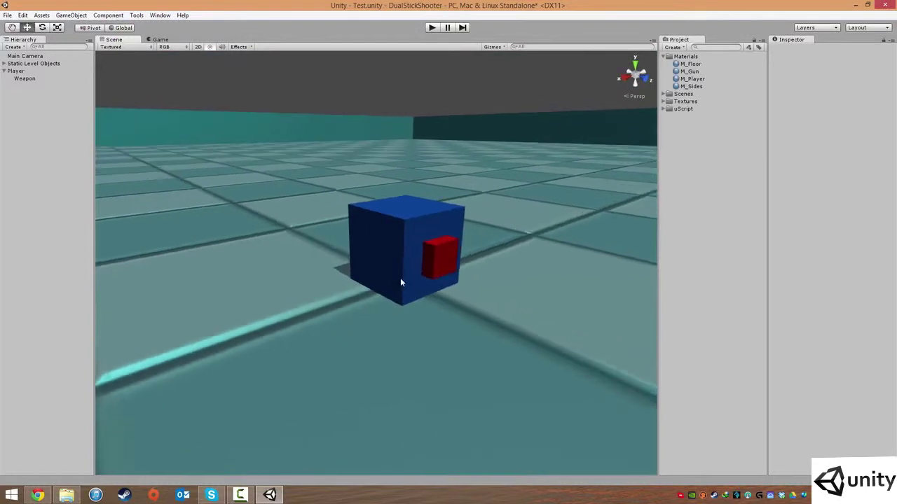
Collapse the Materials folder and create a prefab from the Player object at the root of the project assets.
click(668, 57)
click(16, 71)
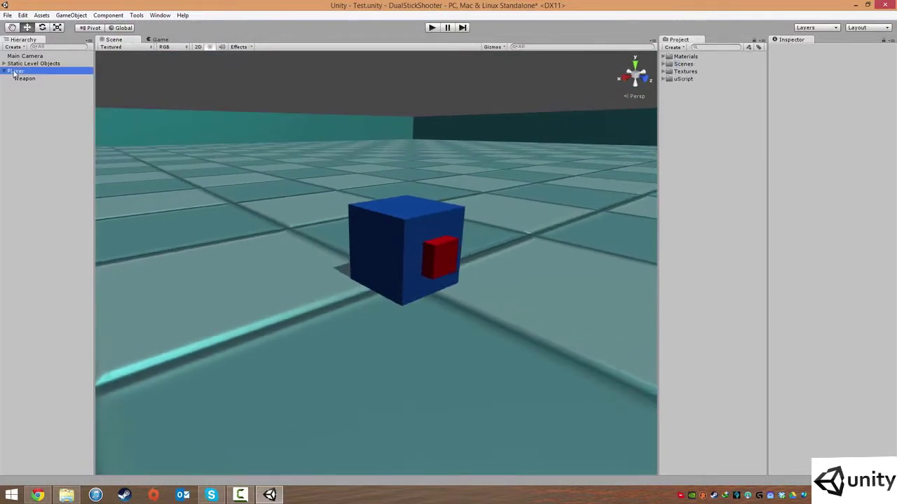
drag(19, 74, 52, 79)
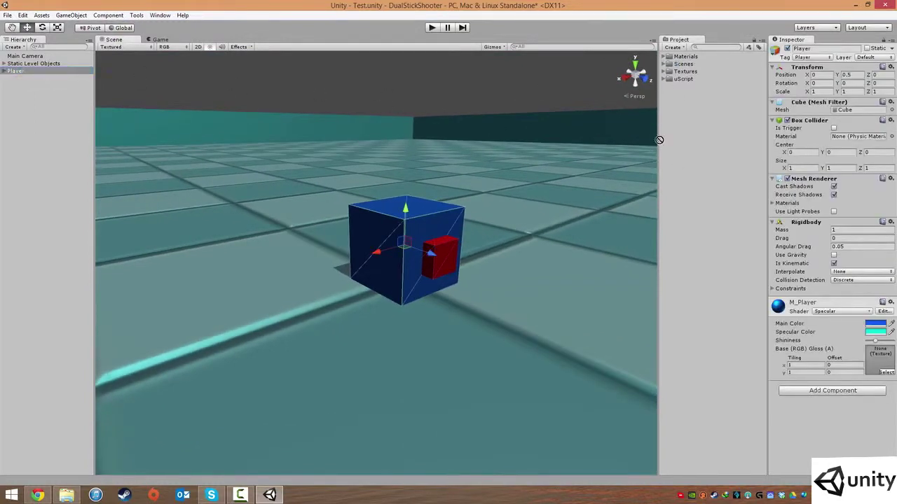
drag(685, 124, 686, 126)
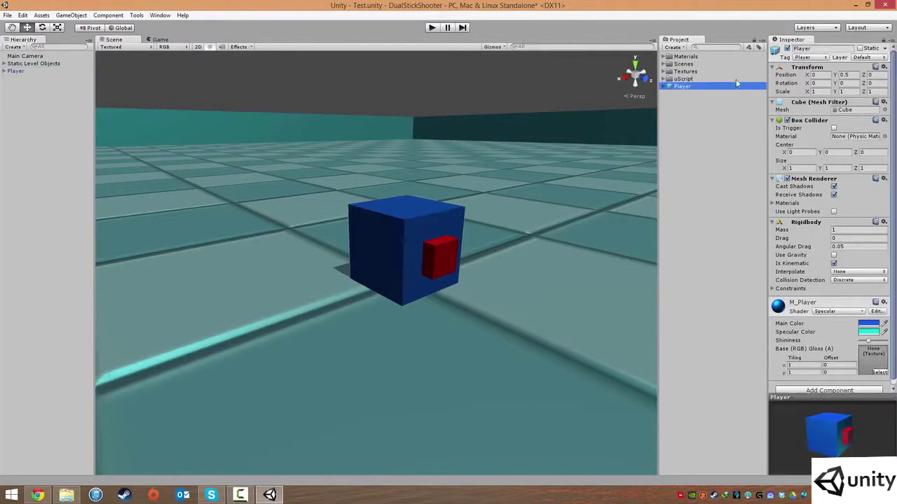
Place a test instance of the Player prefab on the floor at Y position 0.5, and delete that instance.
drag(707, 90, 532, 221)
click(850, 84)
text(0.5)
mouse_move(568, 274)
alt+mouse_down()
mouse_move(375, 276)
mouse_move(569, 271)
alt+mouse_up()
middle_drag(569, 270, 521, 275)
key(Delete)
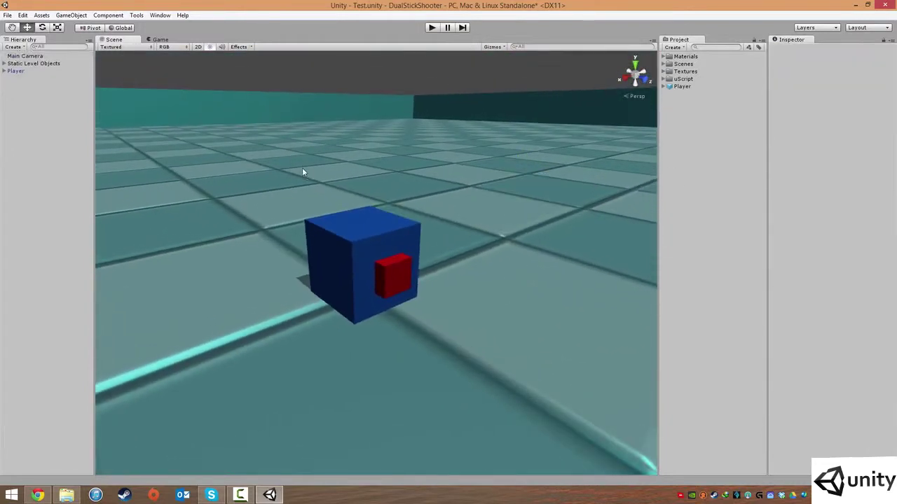